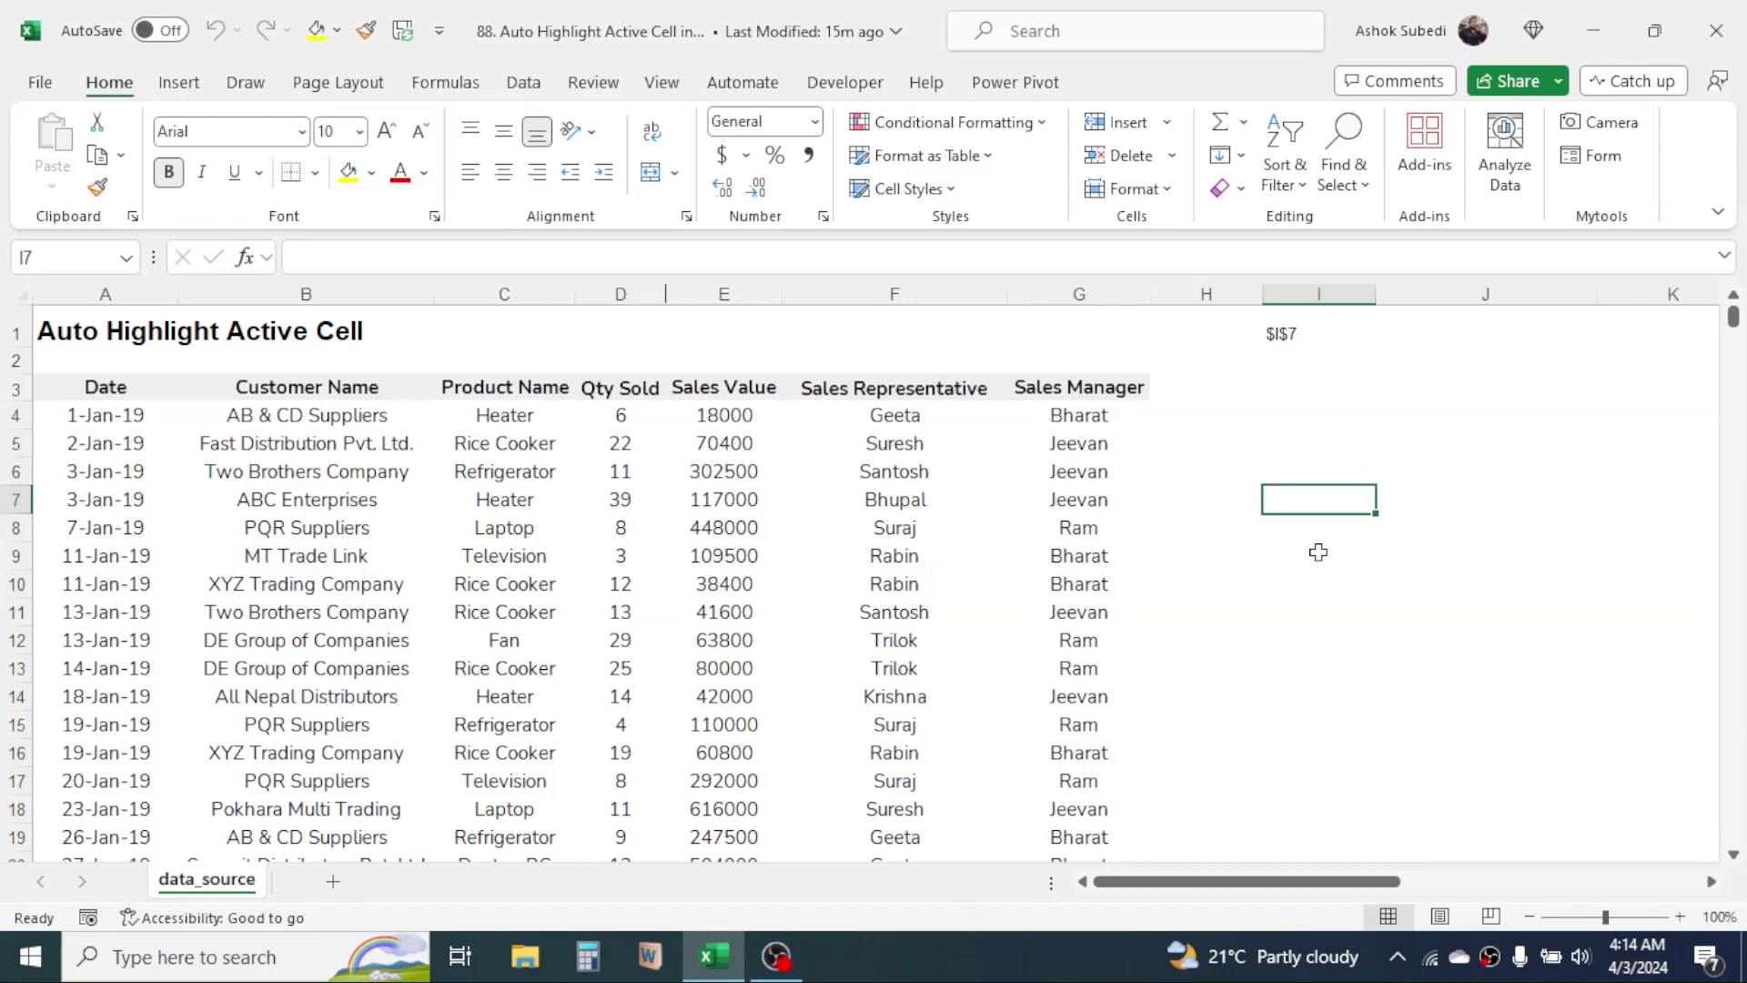
# - Select cells E9, E11, F12, F16, E15, E8 and E12 to show the green highlight following the selection
pyautogui.click(759, 555)
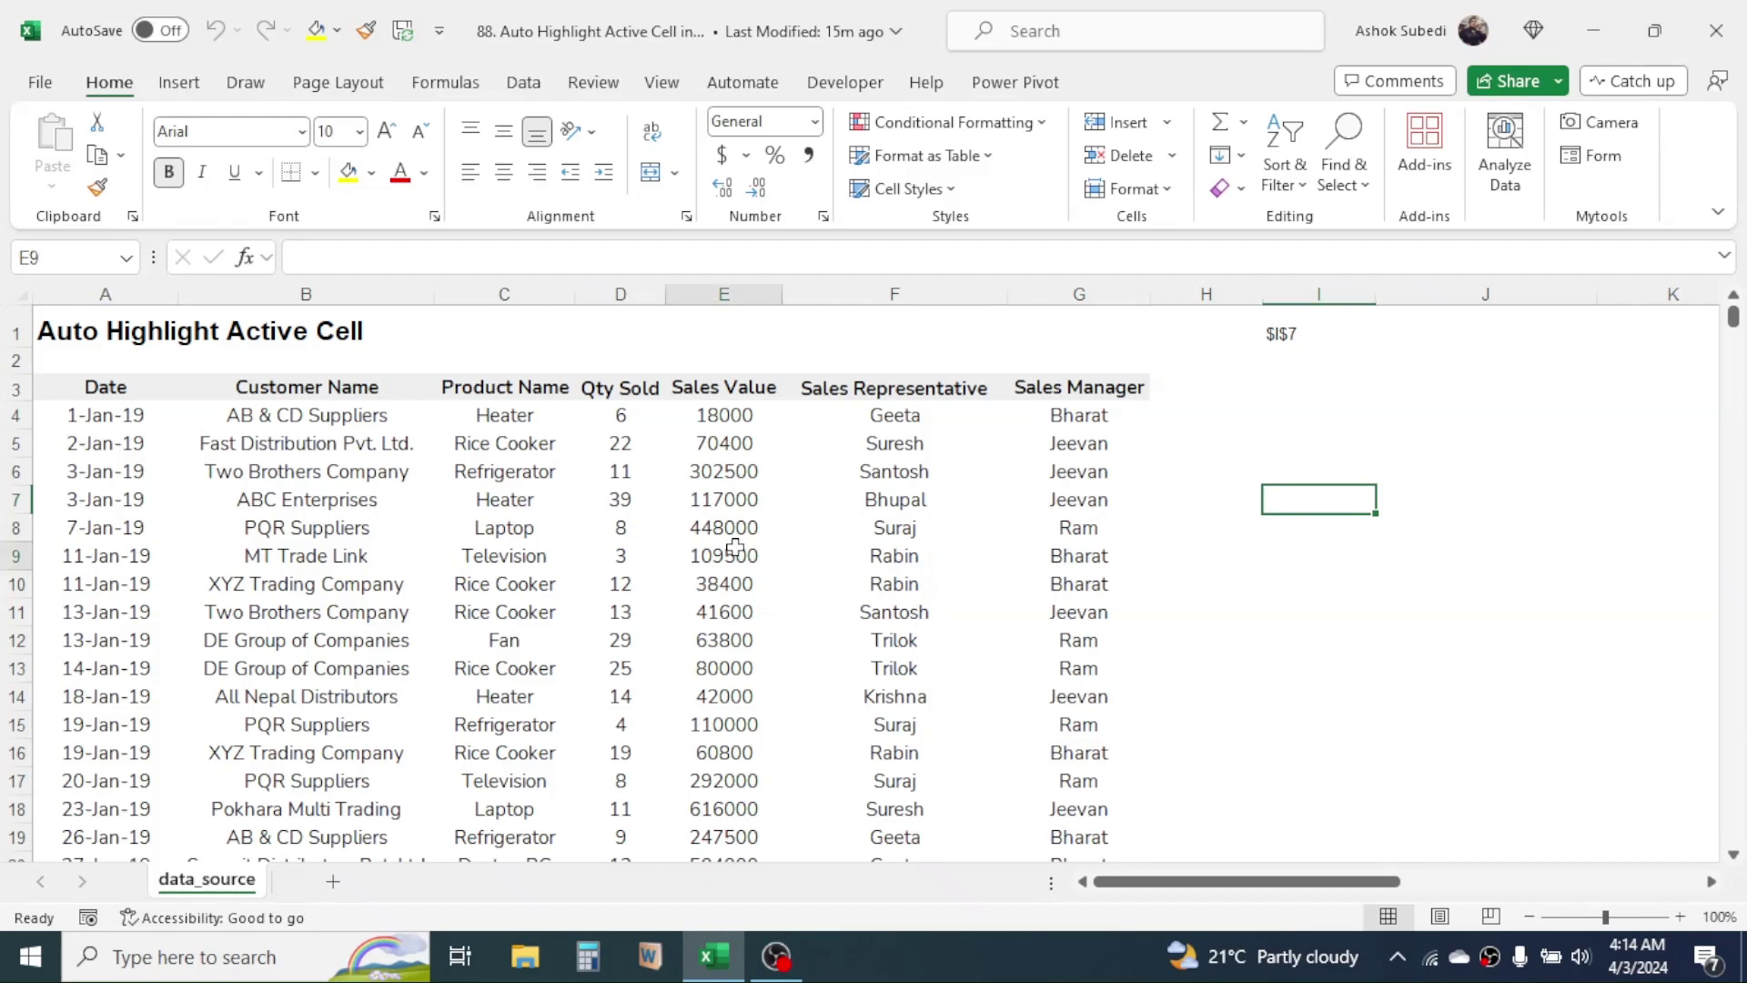
pyautogui.click(724, 612)
pyautogui.click(866, 639)
pyautogui.click(901, 738)
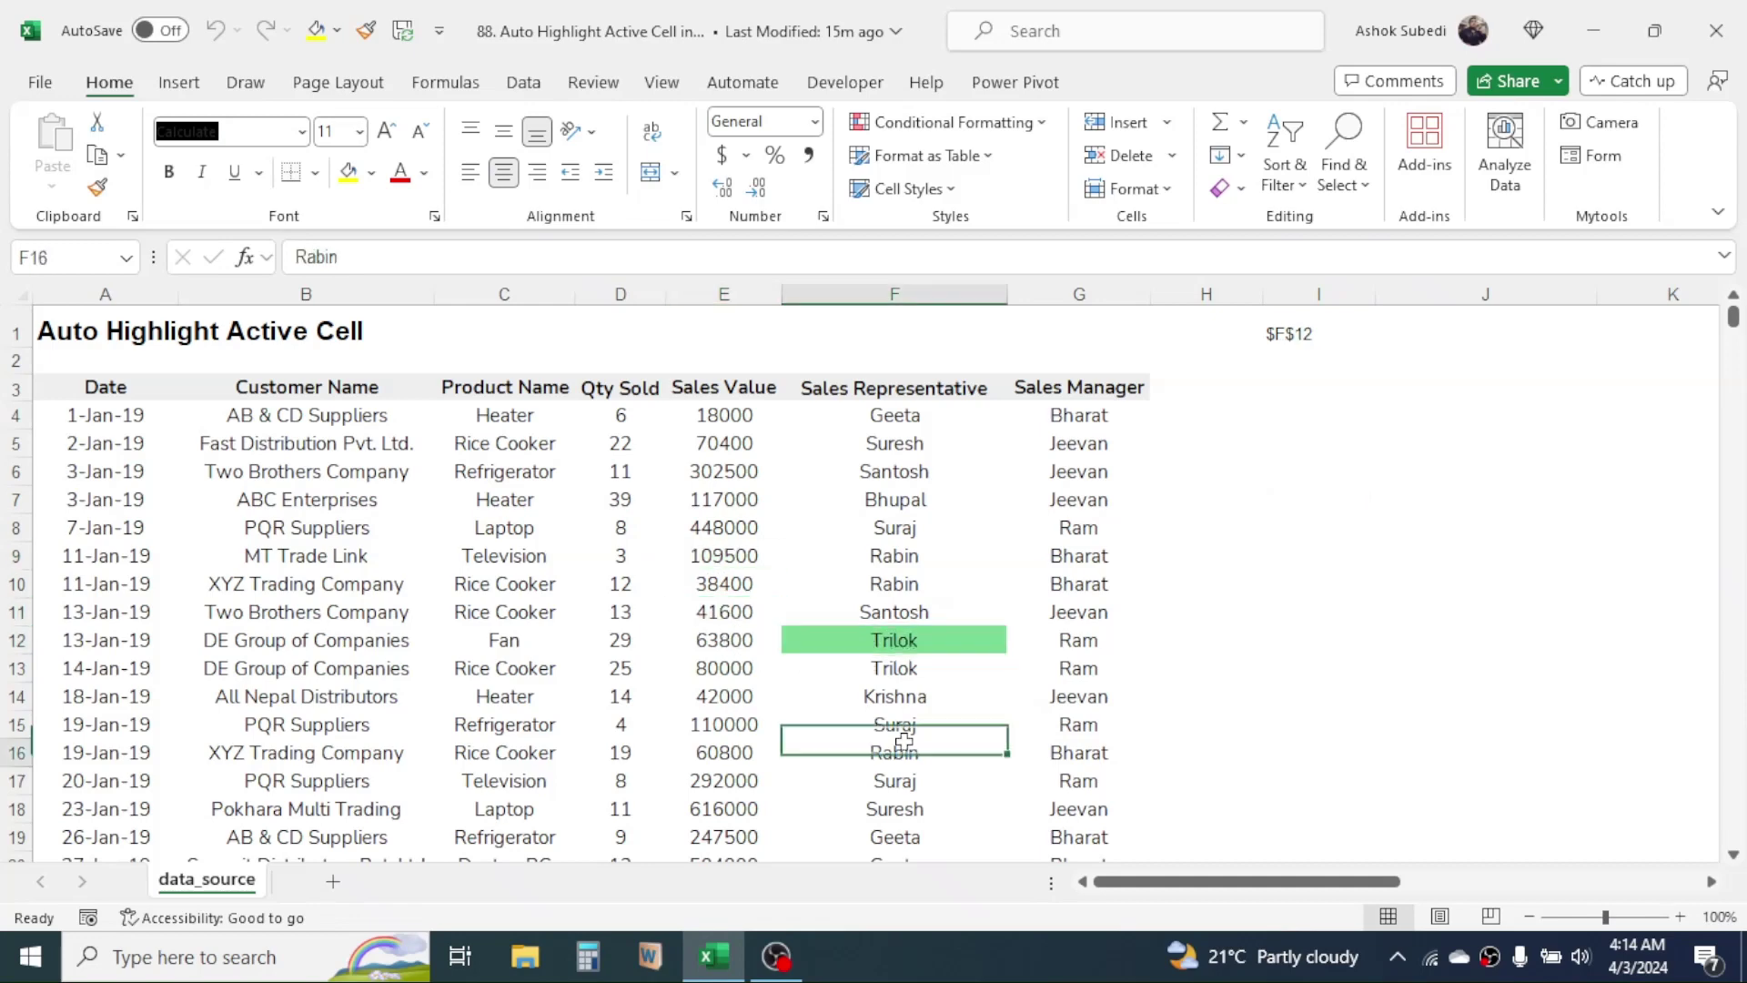
pyautogui.click(718, 713)
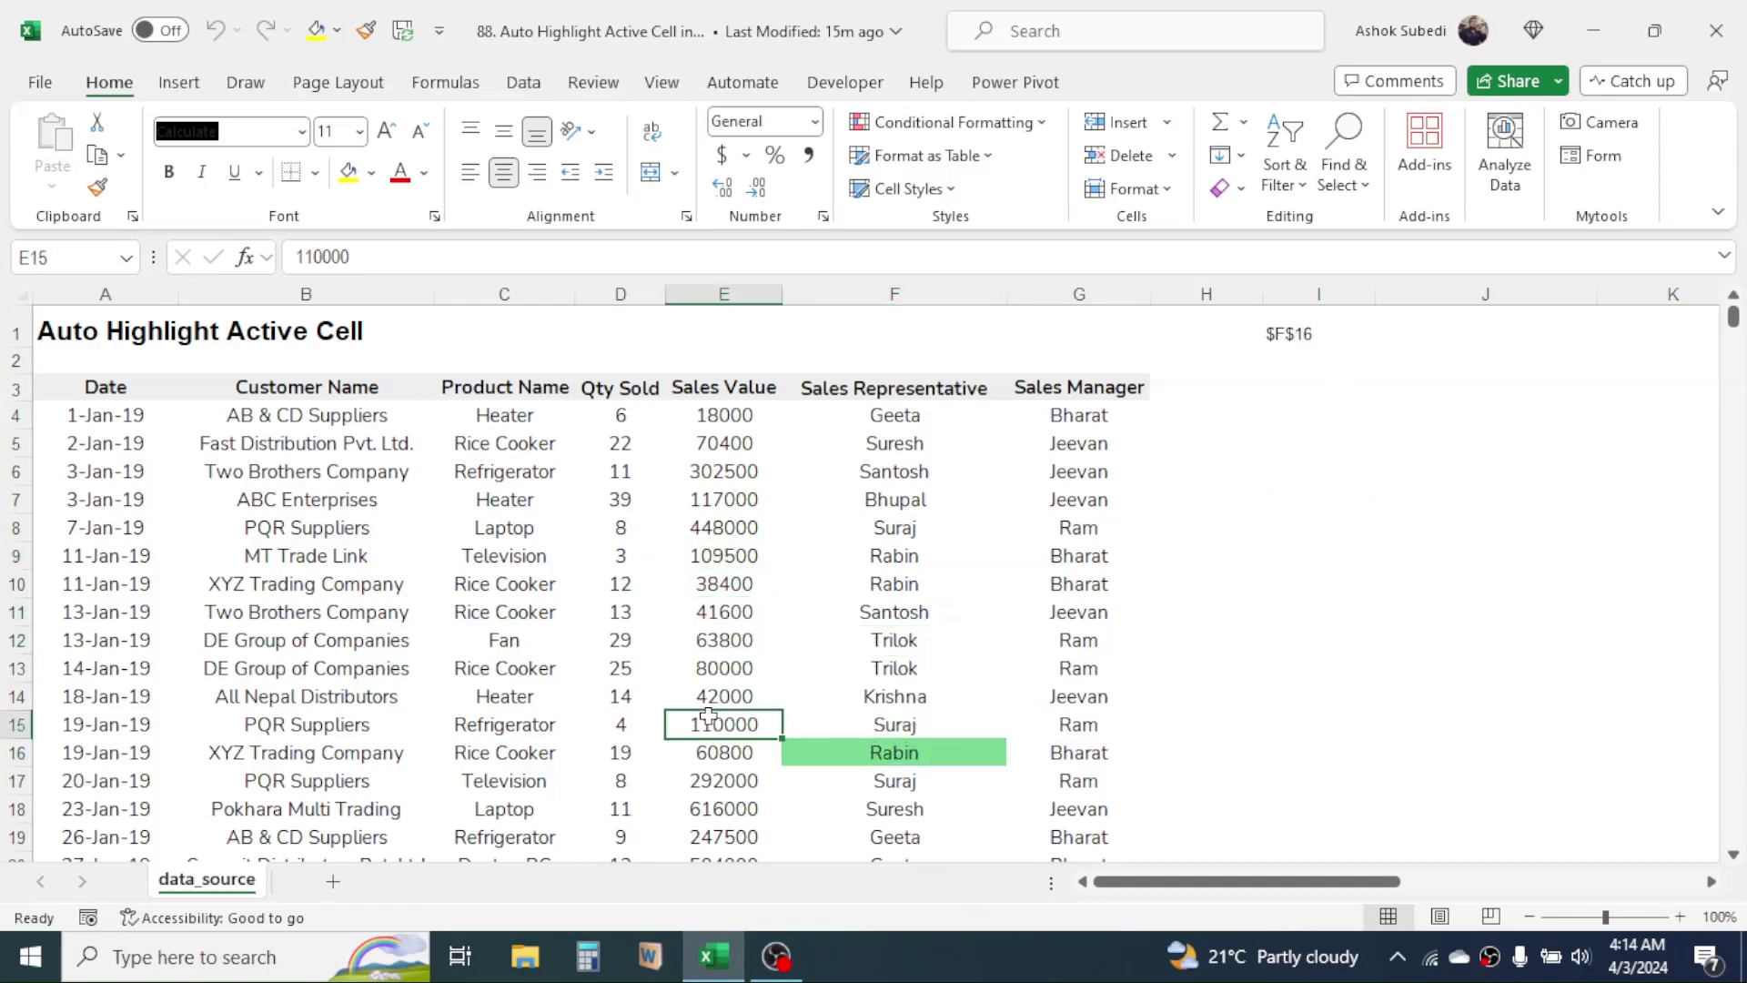
pyautogui.click(898, 499)
pyautogui.click(746, 535)
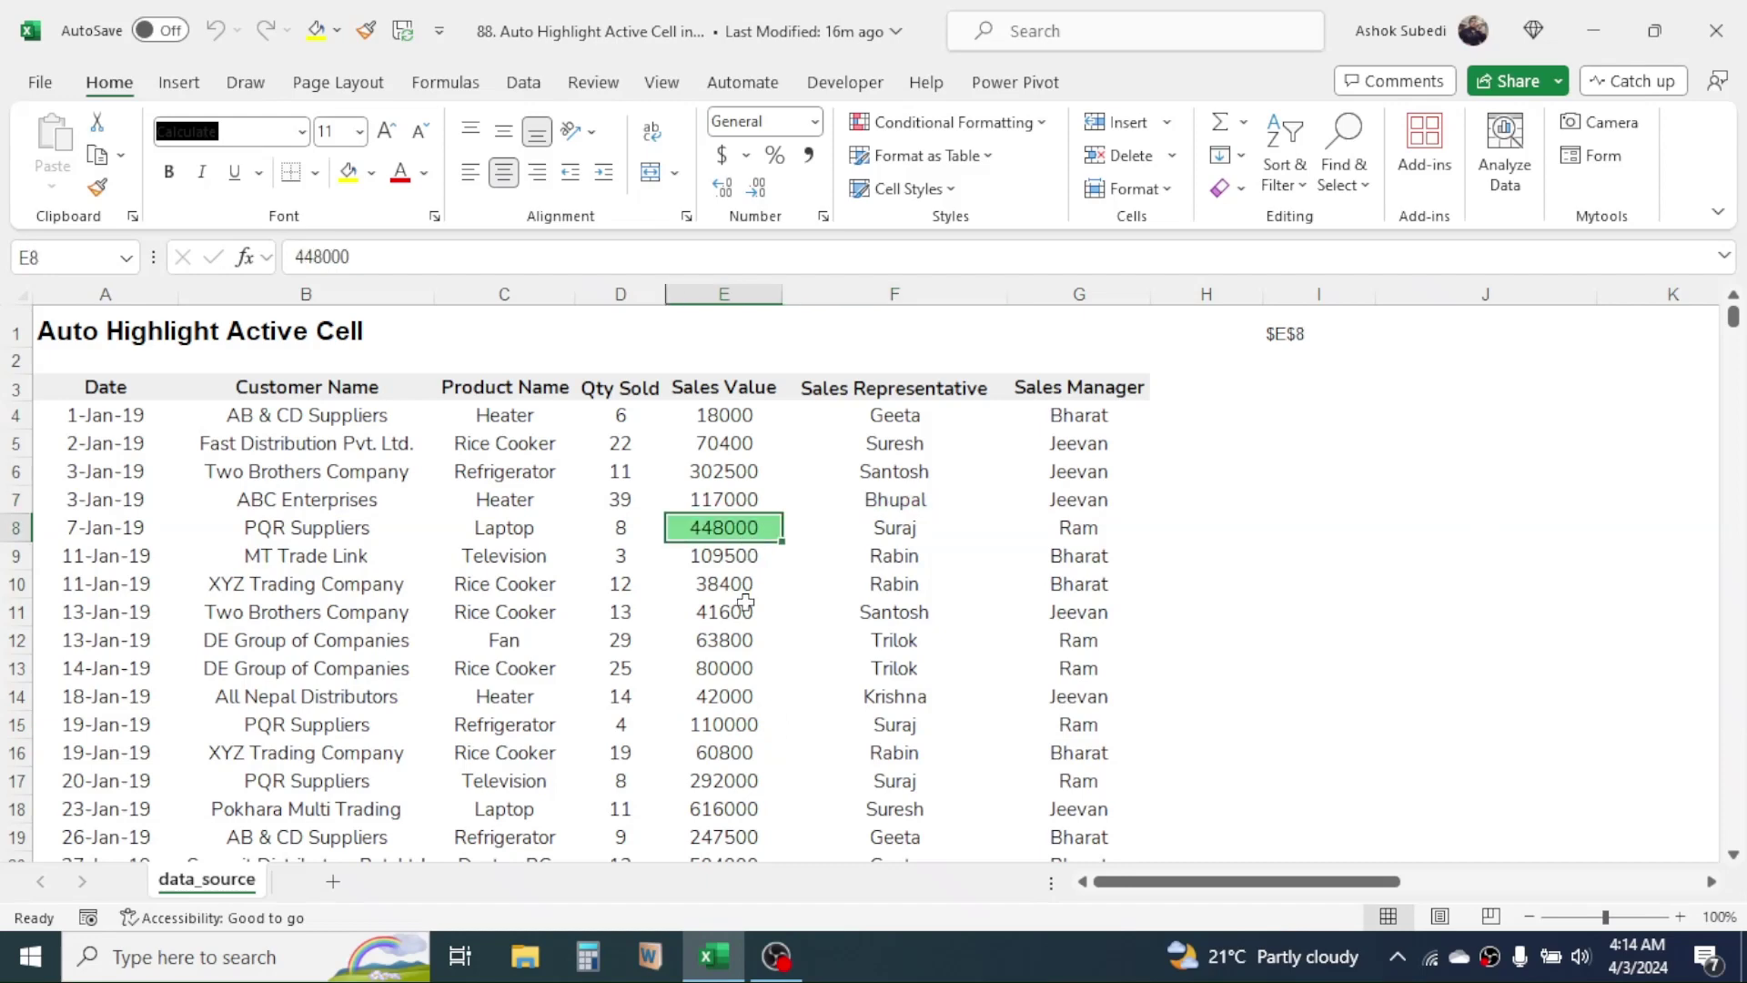
pyautogui.click(733, 641)
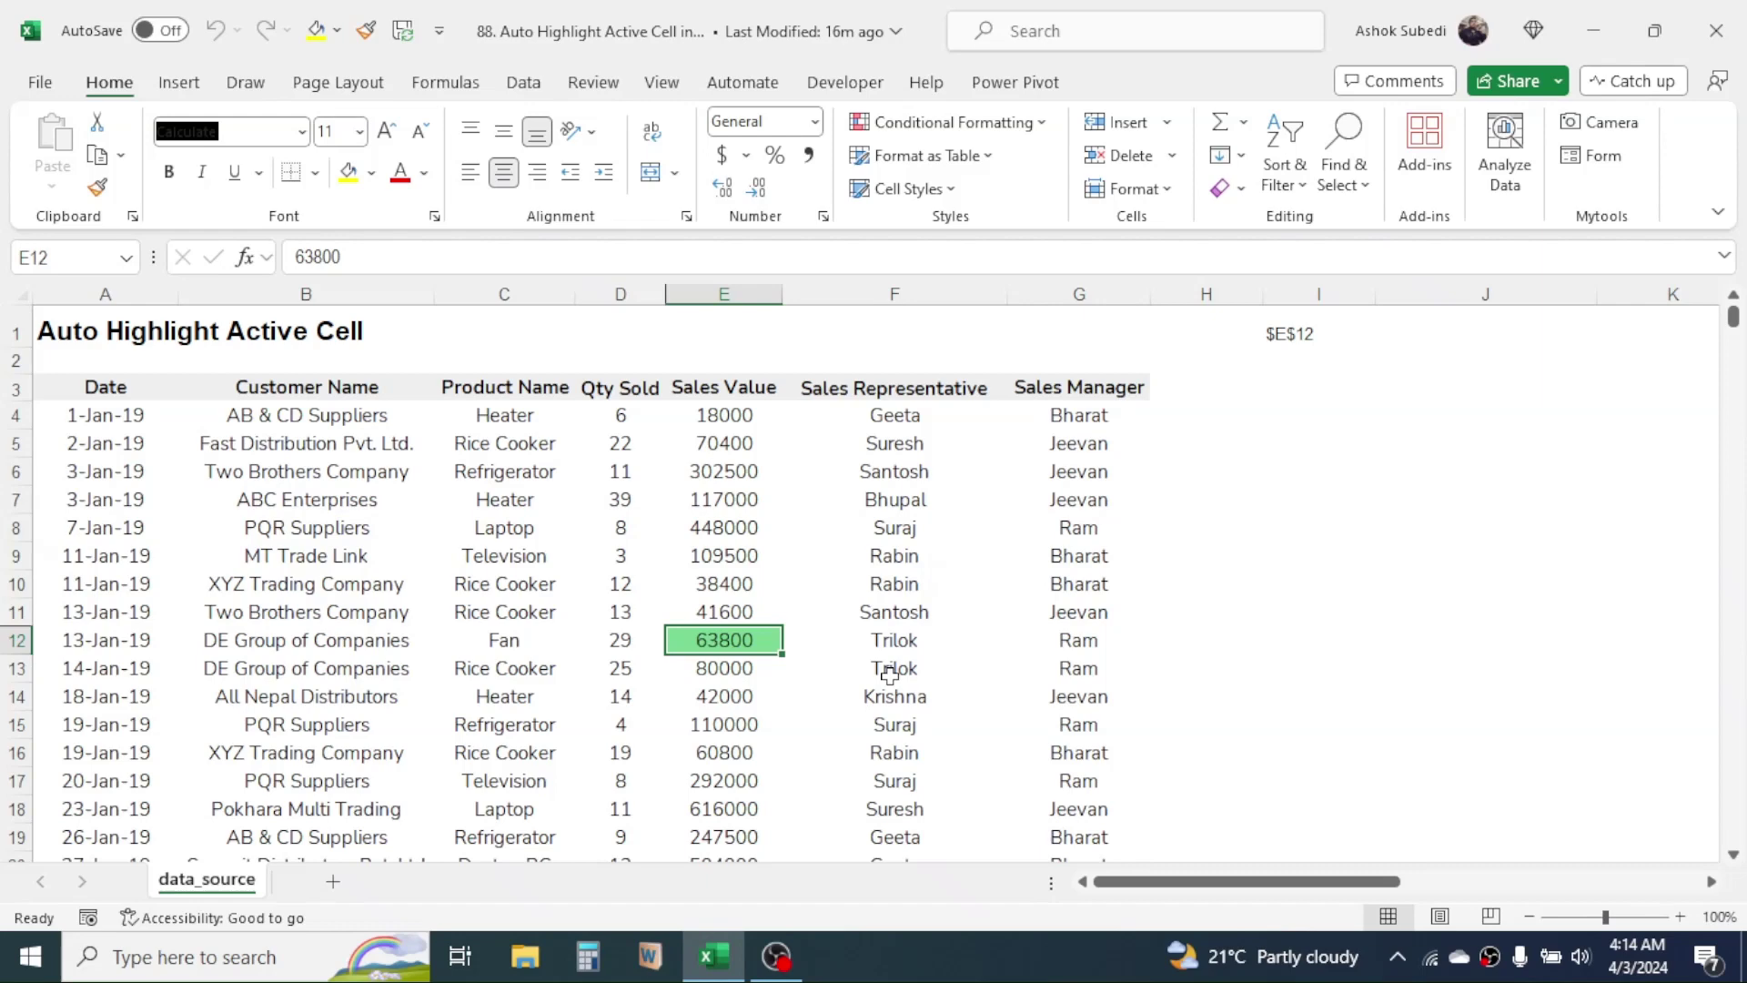
pyautogui.click(735, 551)
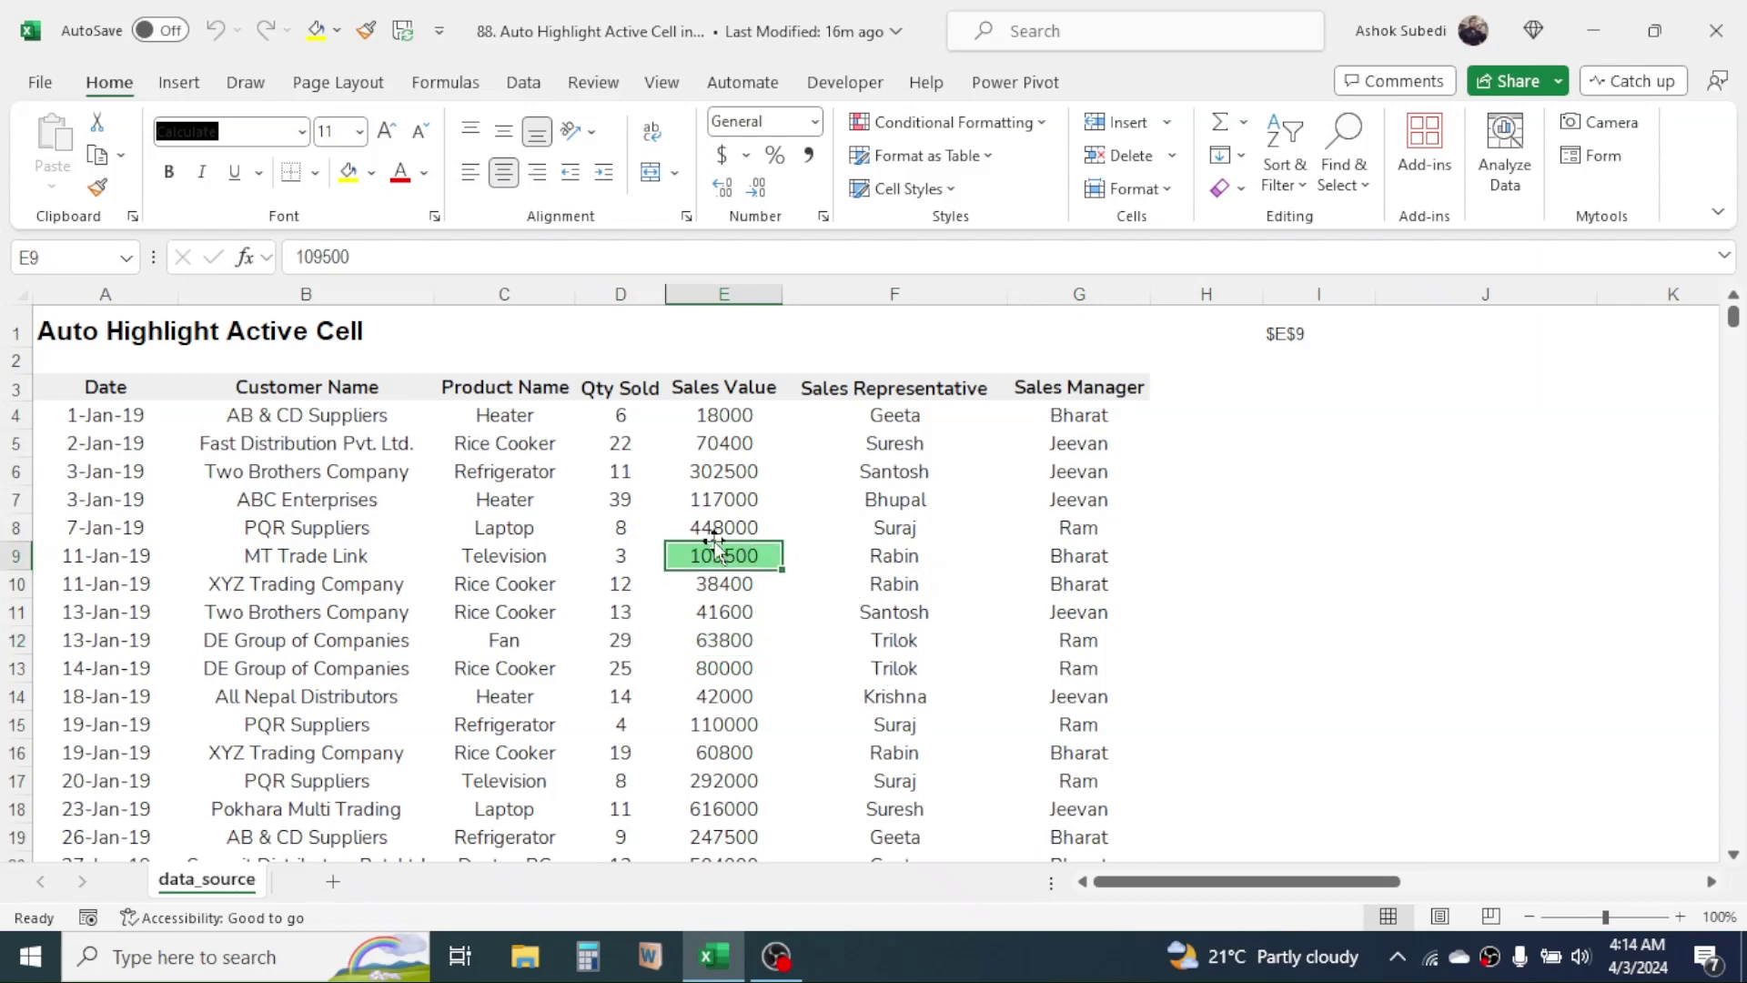
# - Close the macro workbook with its changes saved and open the other '88. Auto Highlight Active Cell' desktop file
pyautogui.click(1716, 36)
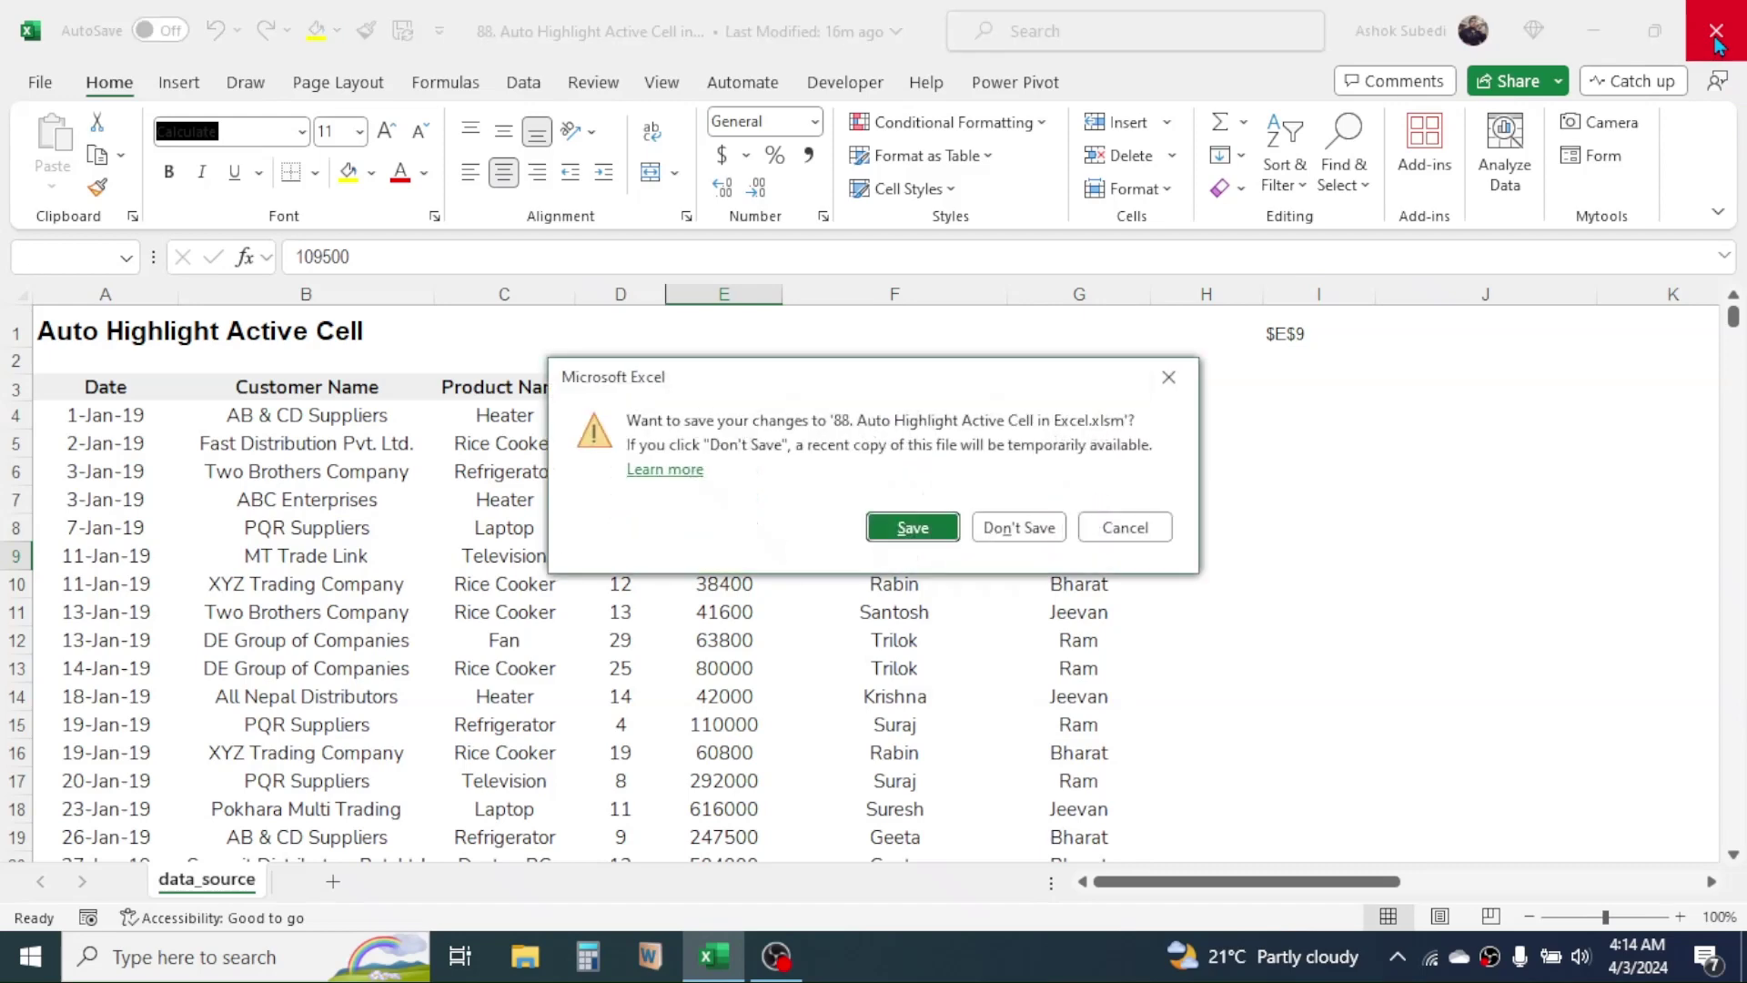
pyautogui.click(910, 525)
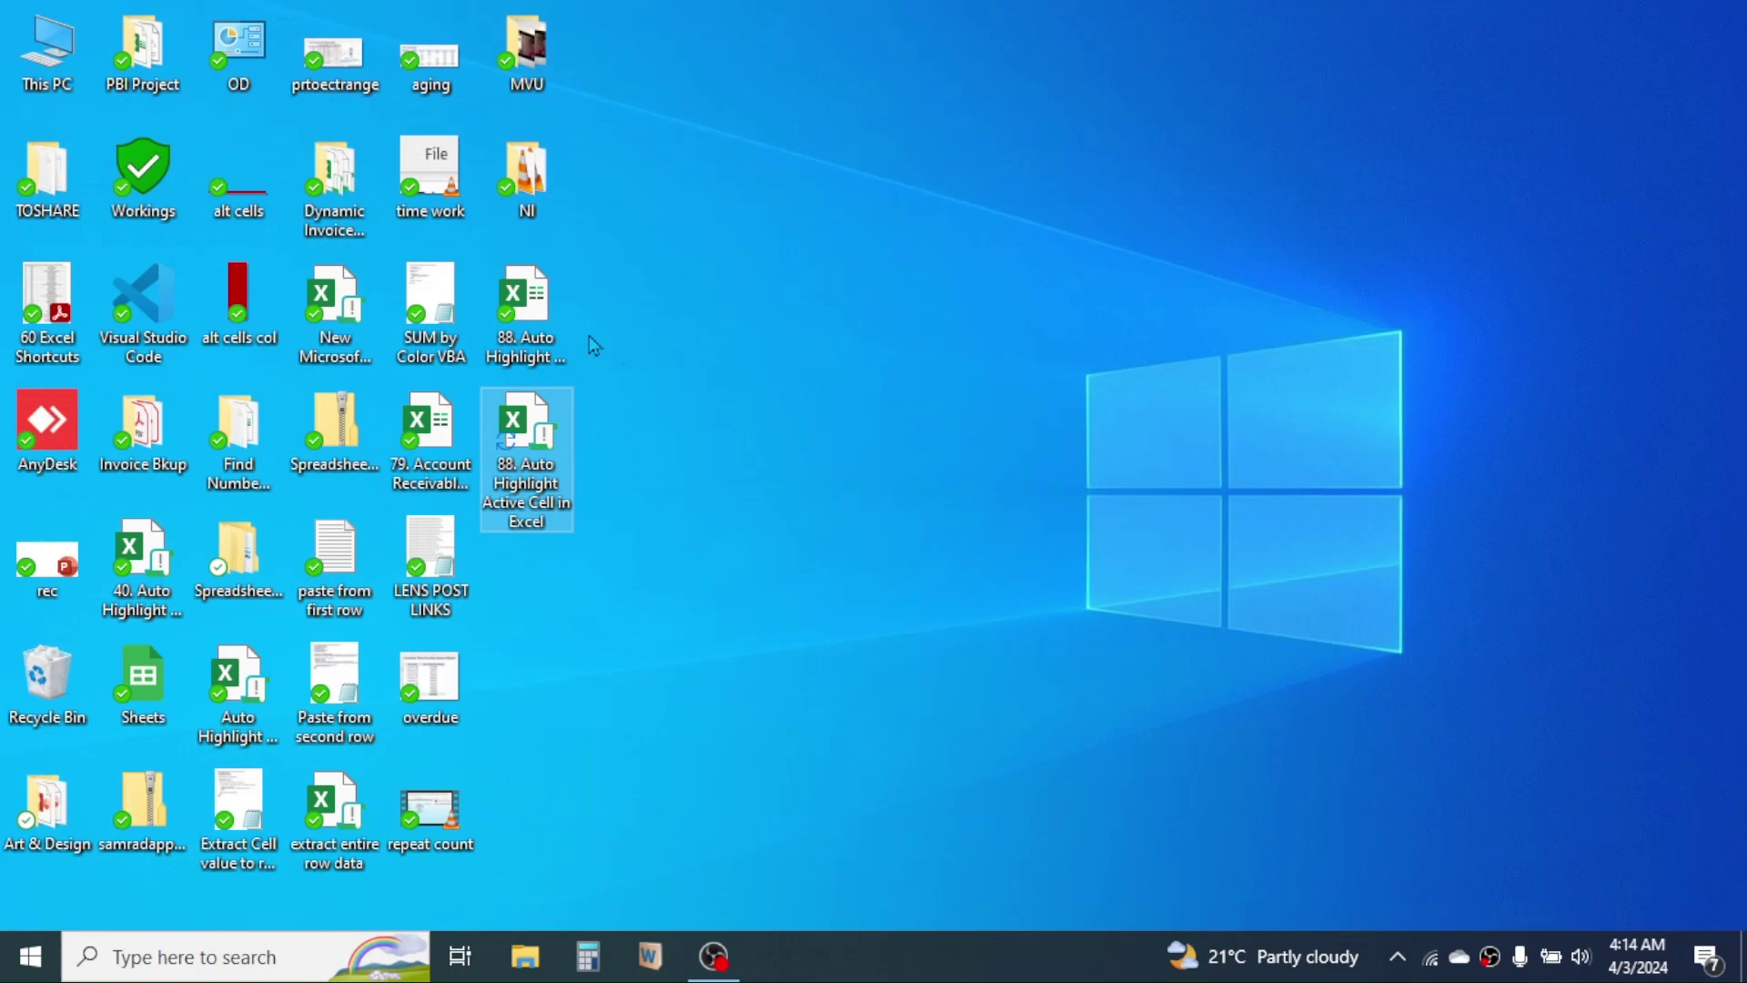
pyautogui.doubleClick(529, 308)
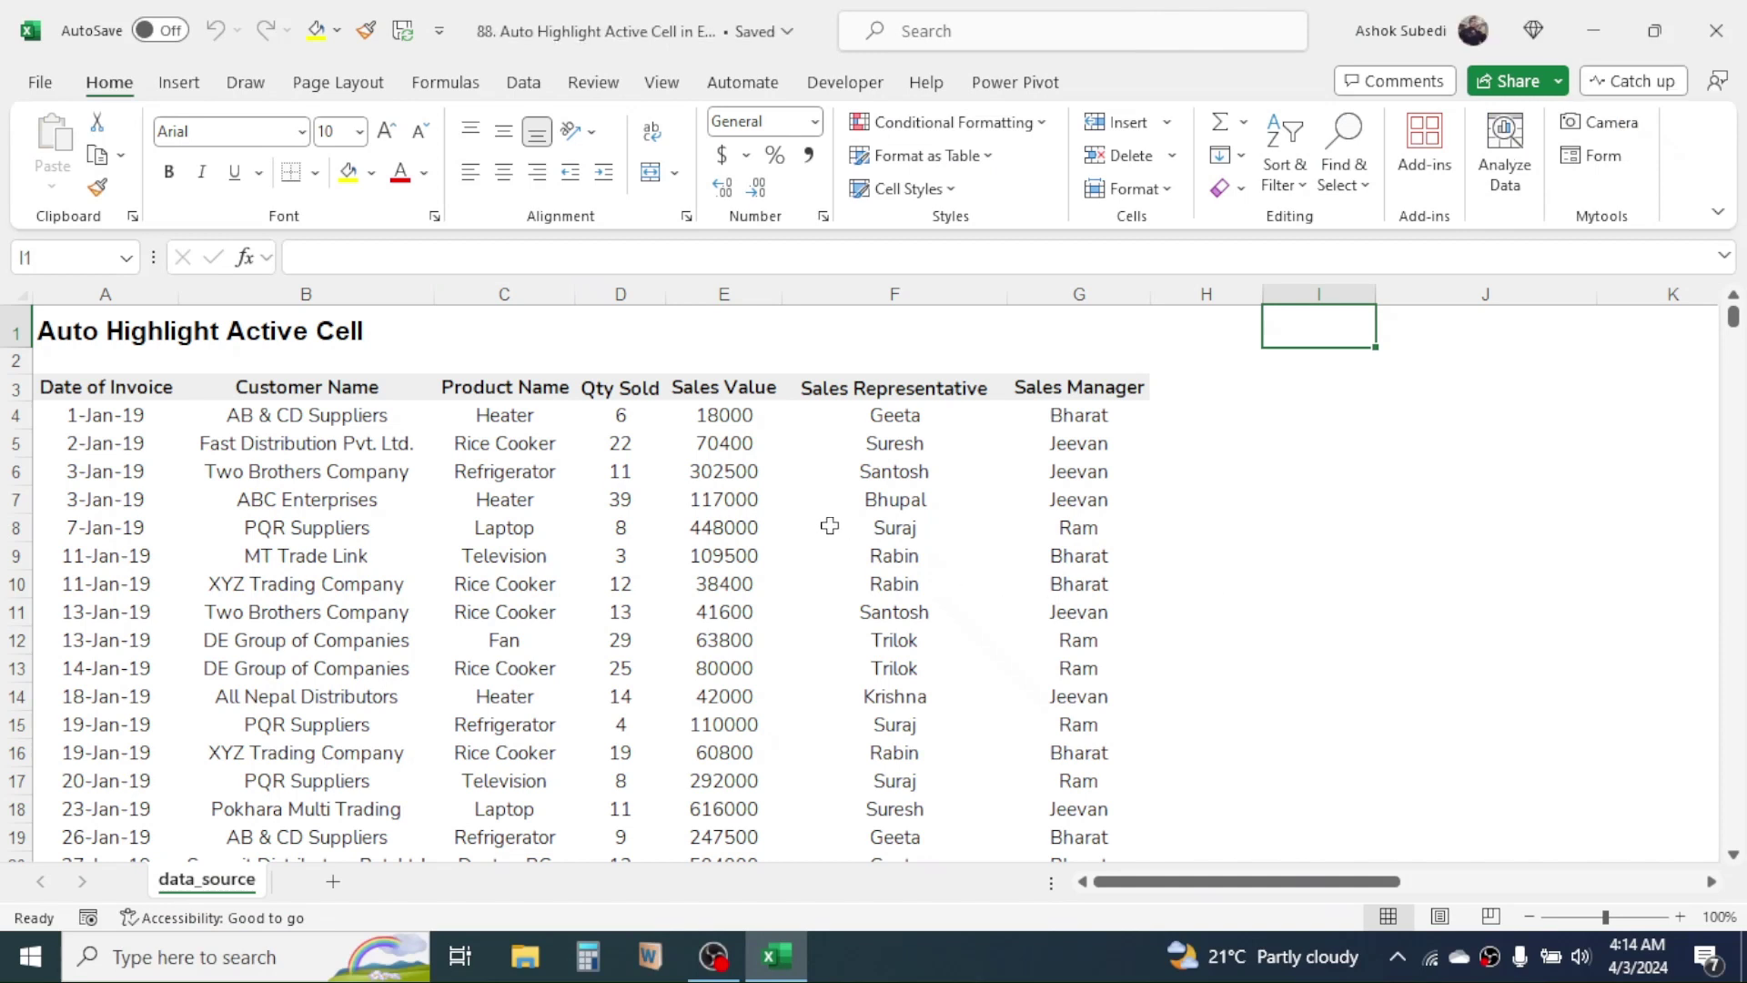
# - Select the sales table from header row A3 across to column G and down to row 34
pyautogui.click(728, 495)
pyautogui.click(517, 555)
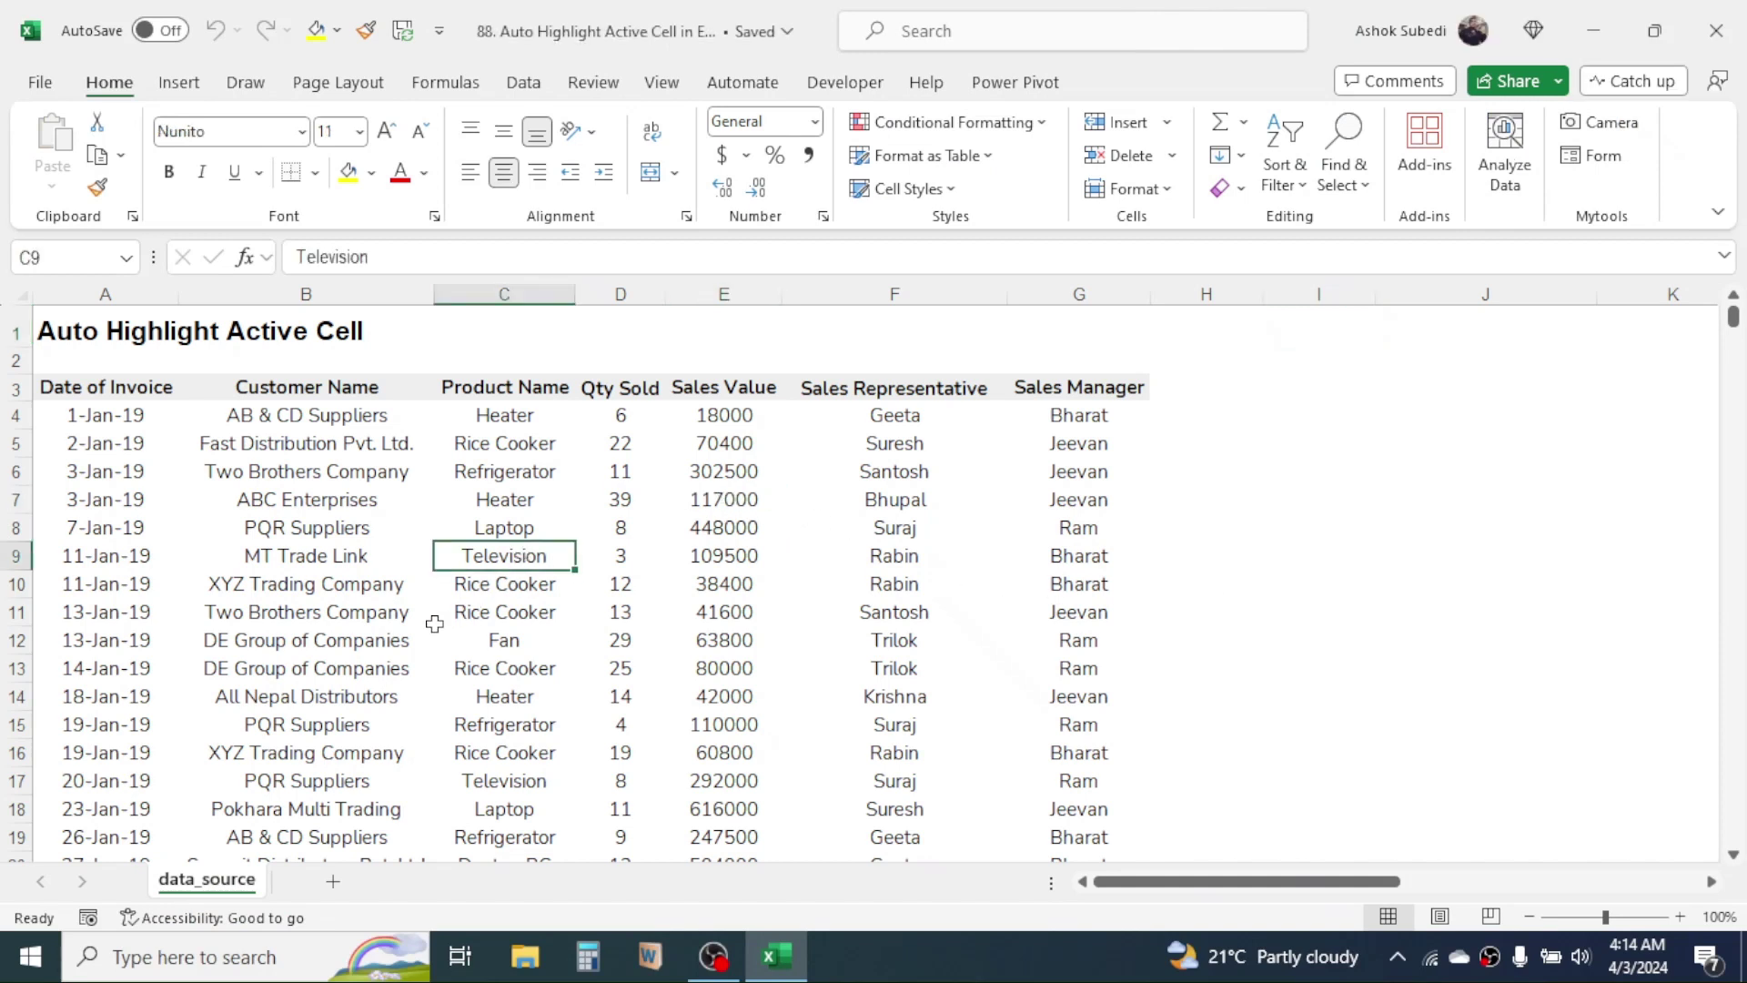
pyautogui.click(696, 644)
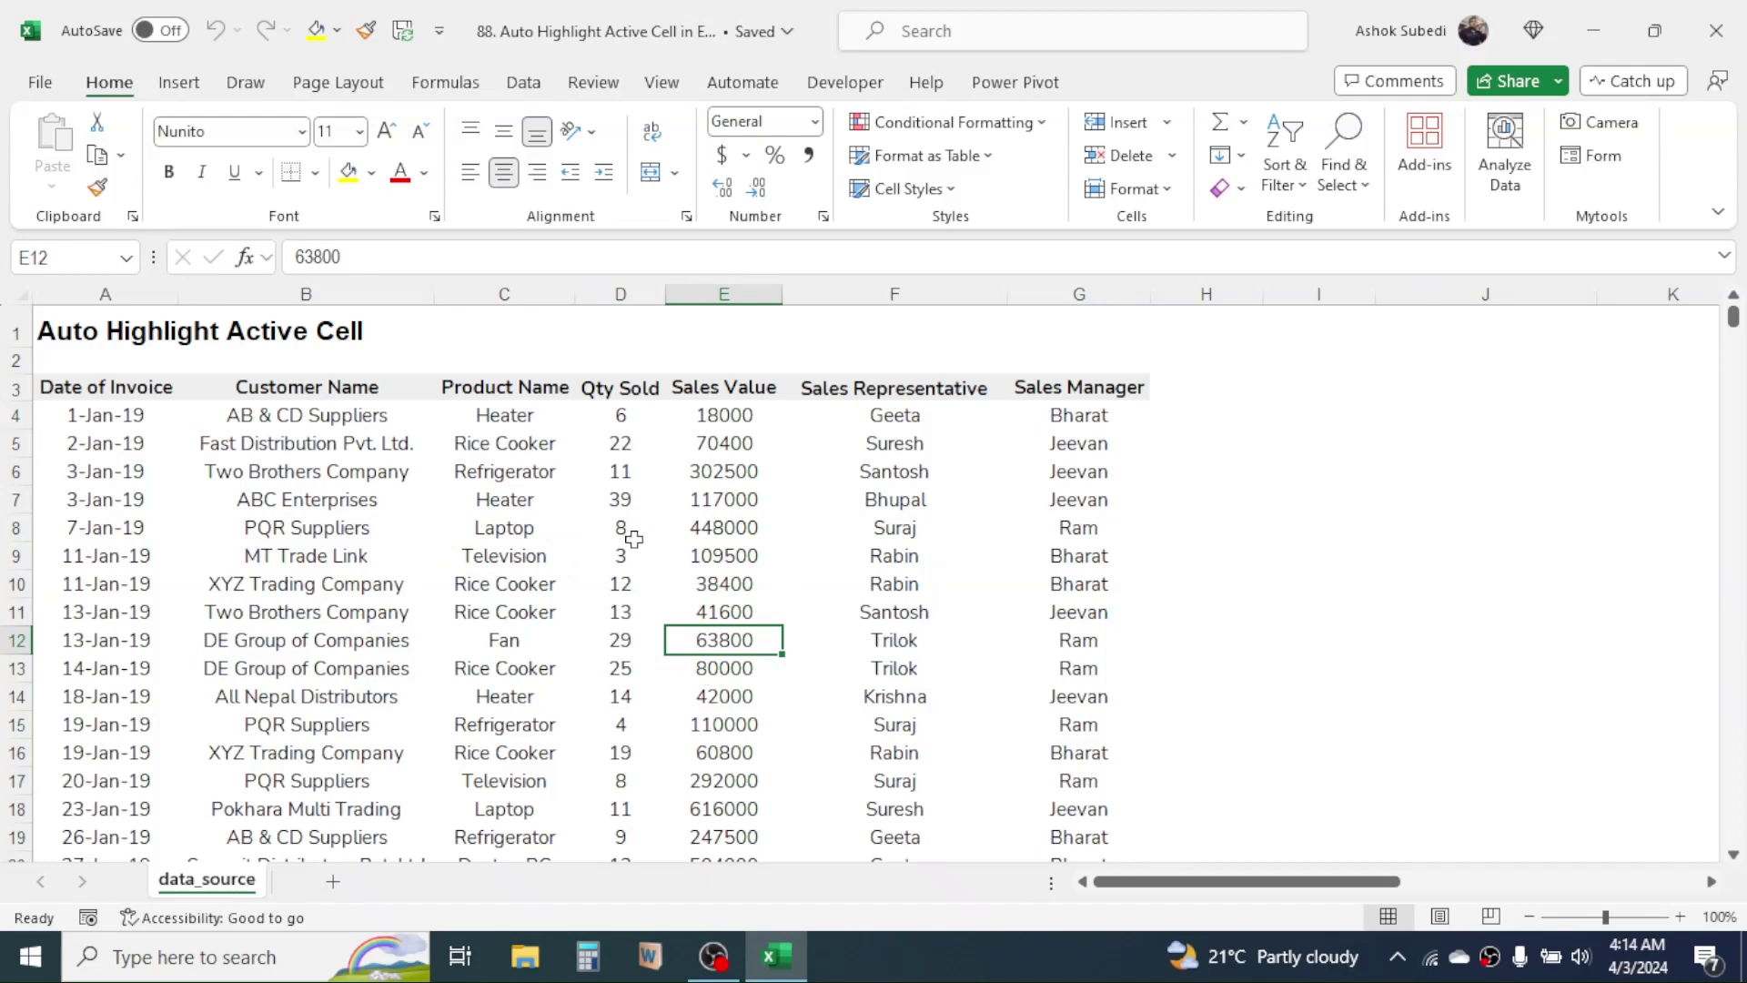
pyautogui.moveTo(165, 402); pyautogui.dragTo(1076, 748)
pyautogui.scroll(6, 947, 549)
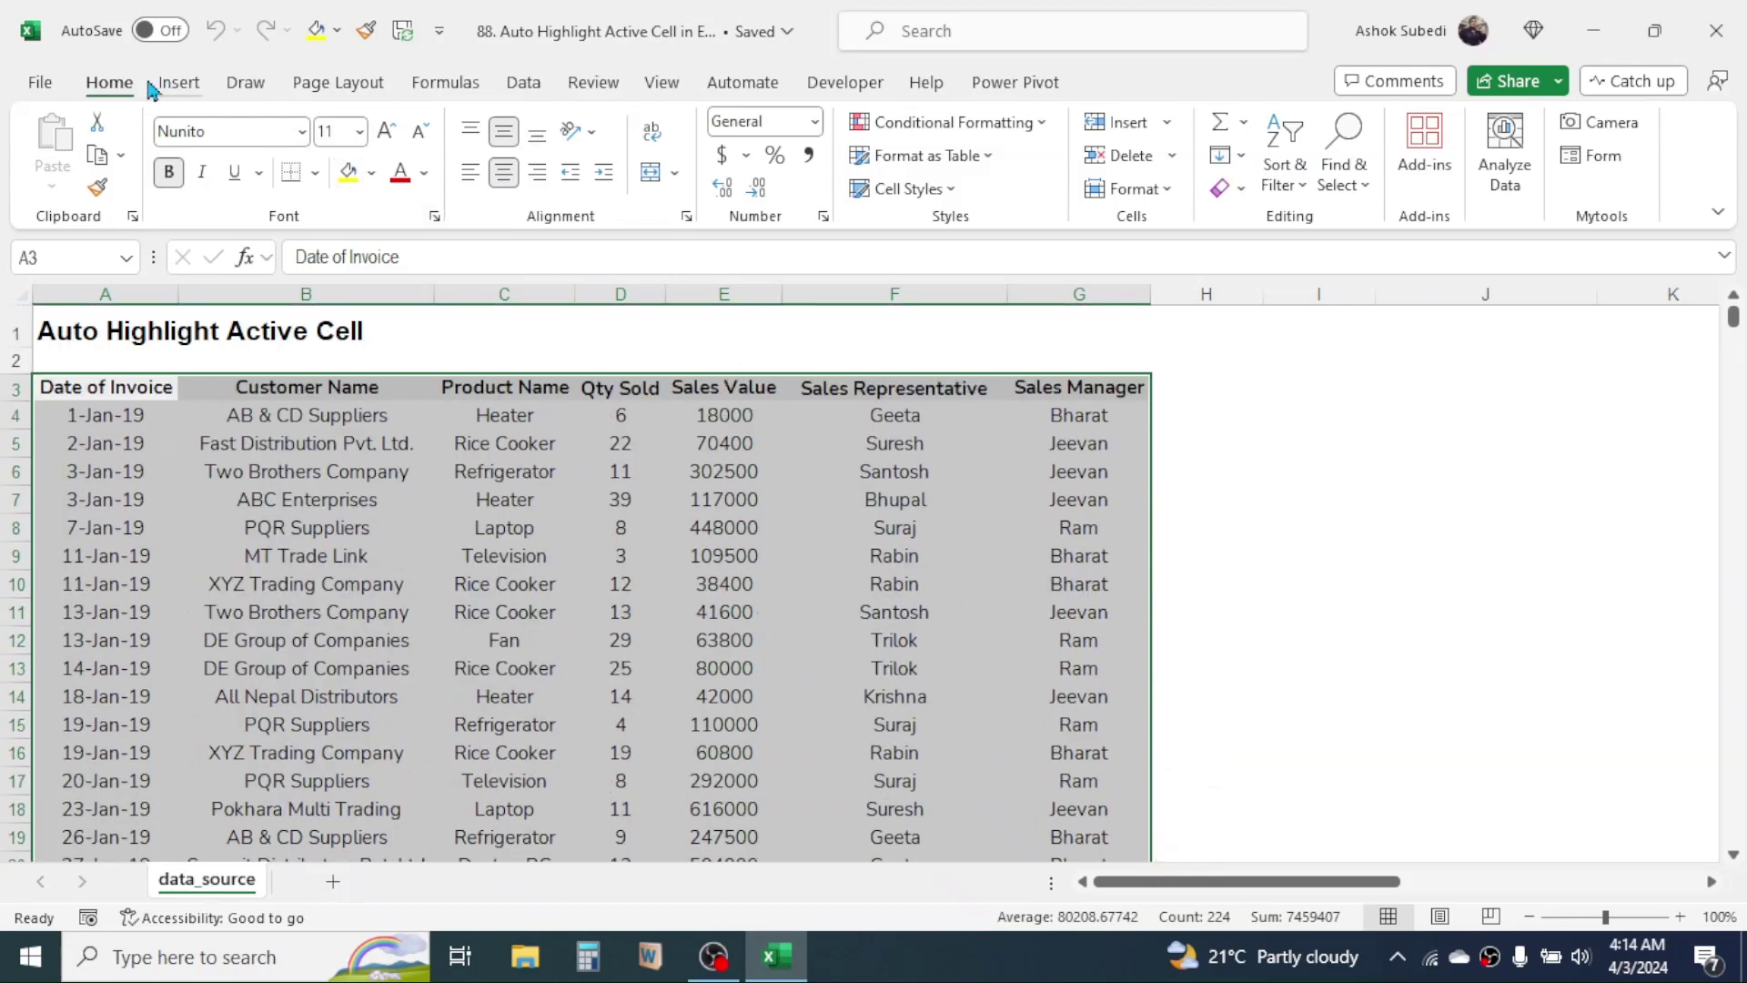
# - Create a new formula-based conditional formatting rule, starting the formula with =ADDRESS(ROW(A3),
pyautogui.click(946, 122)
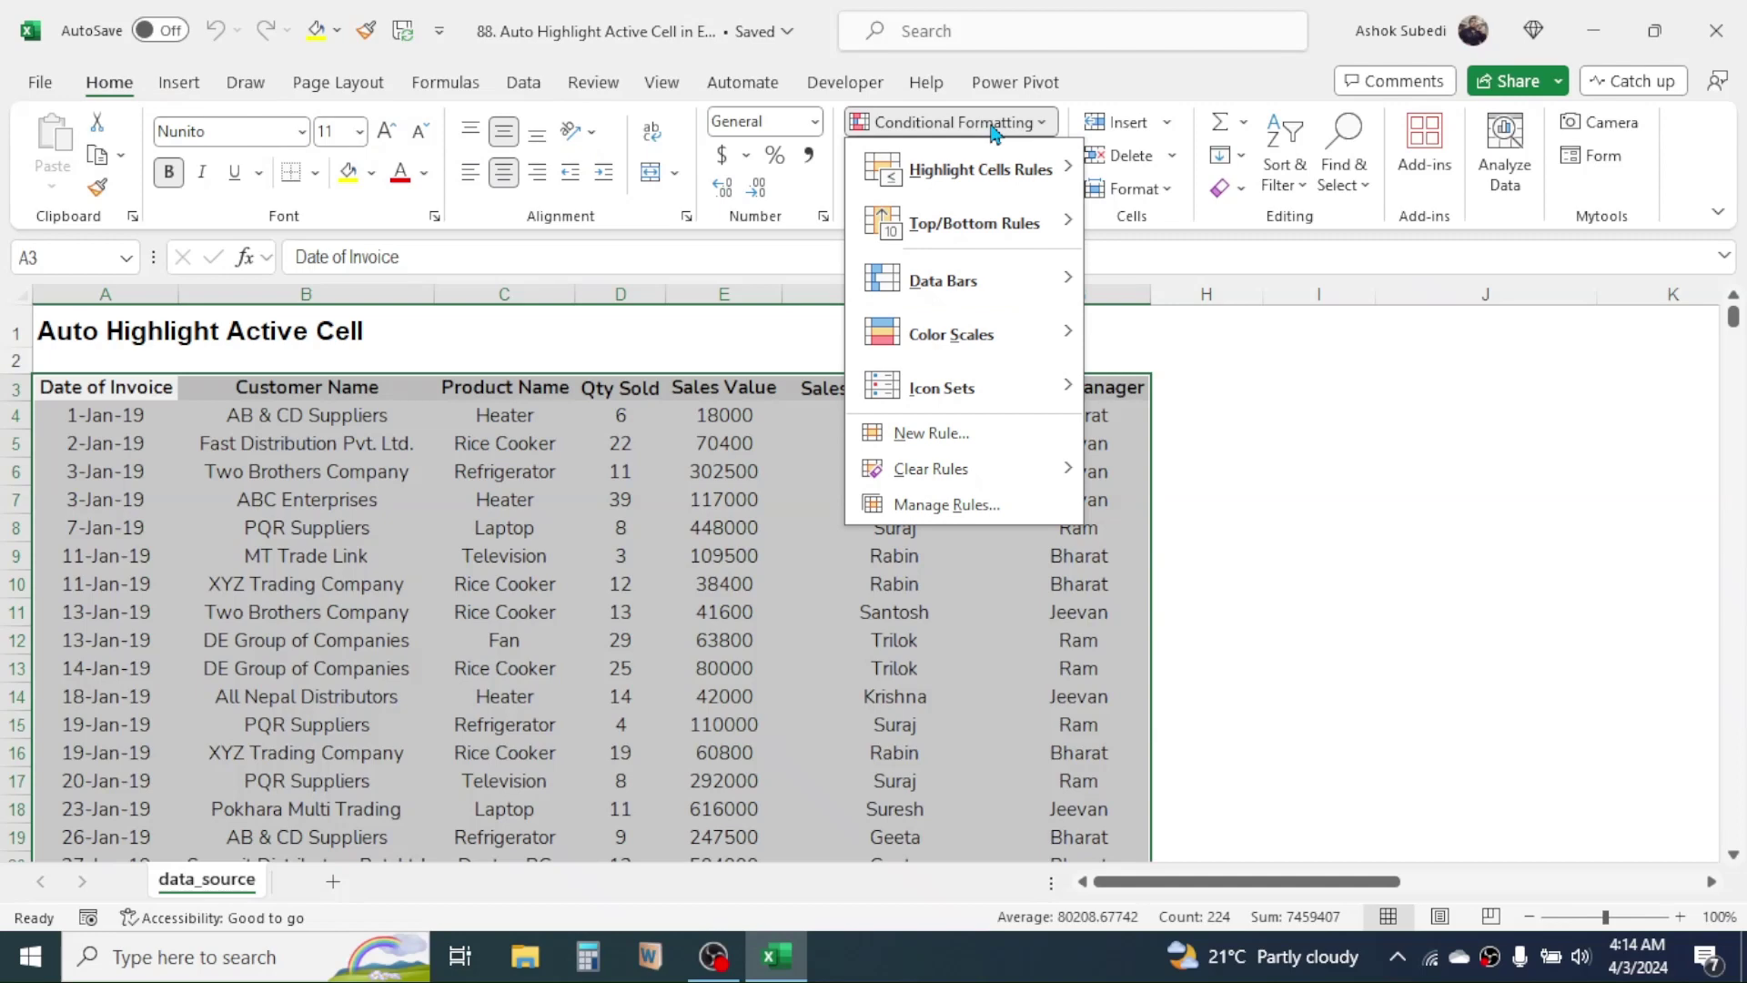
pyautogui.click(926, 441)
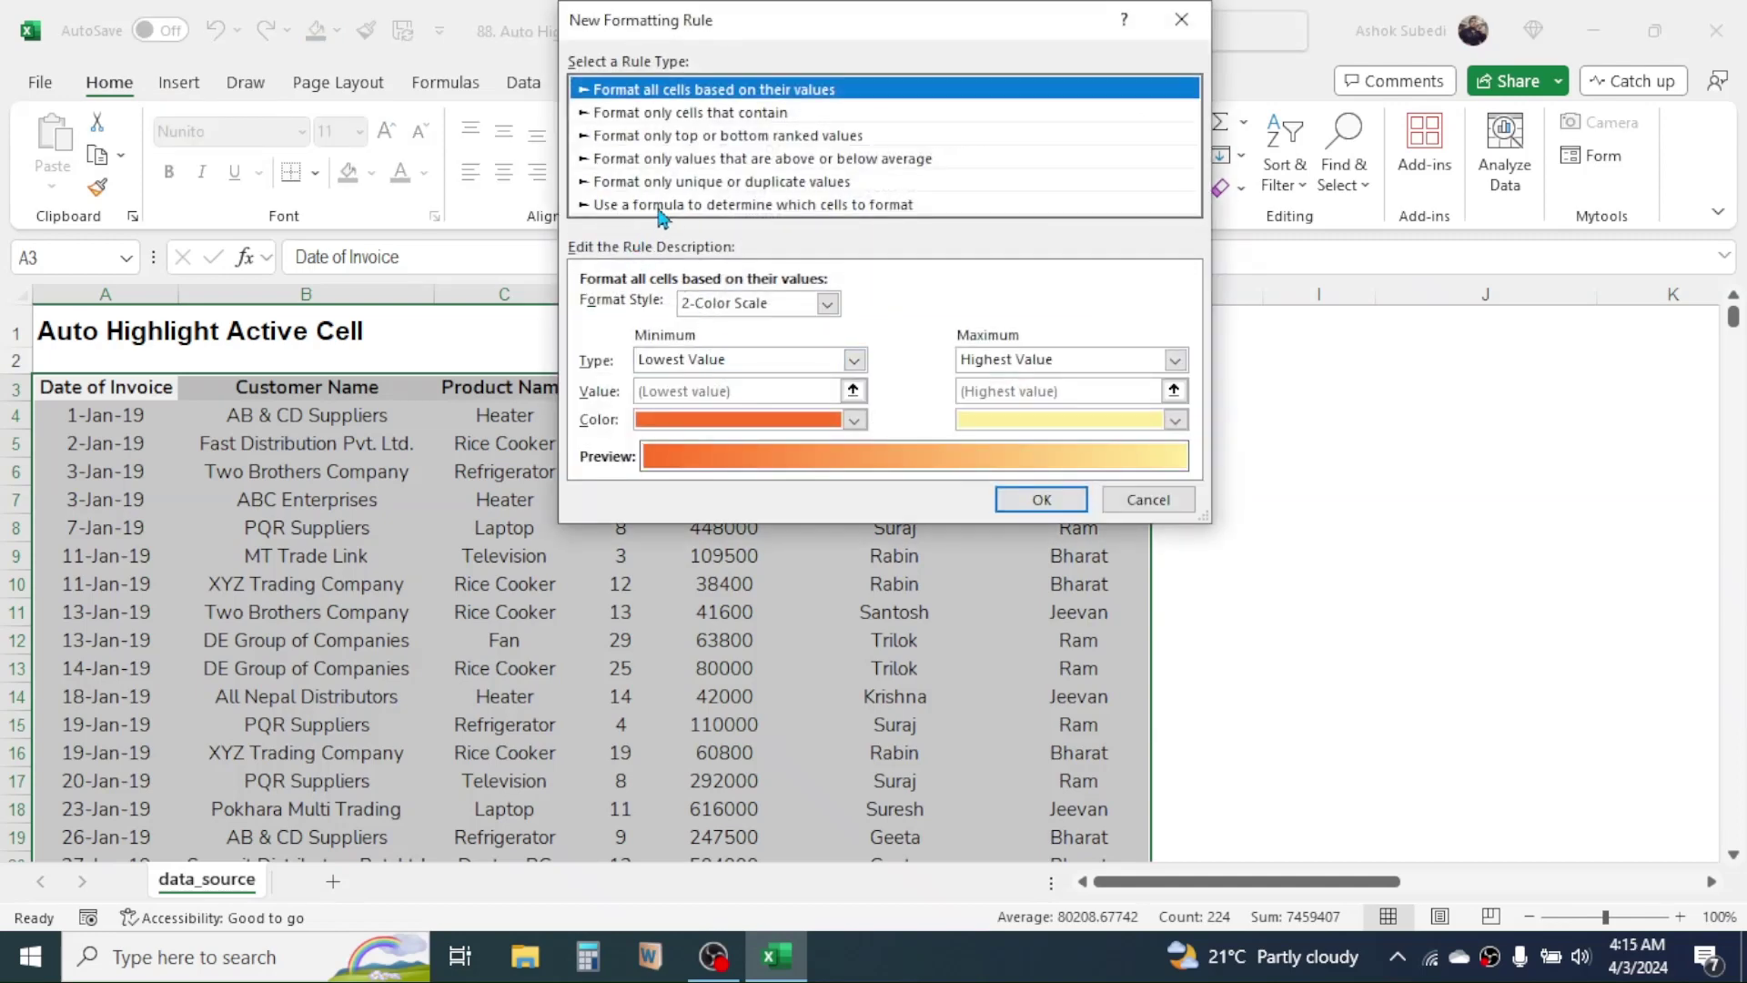
pyautogui.click(712, 206)
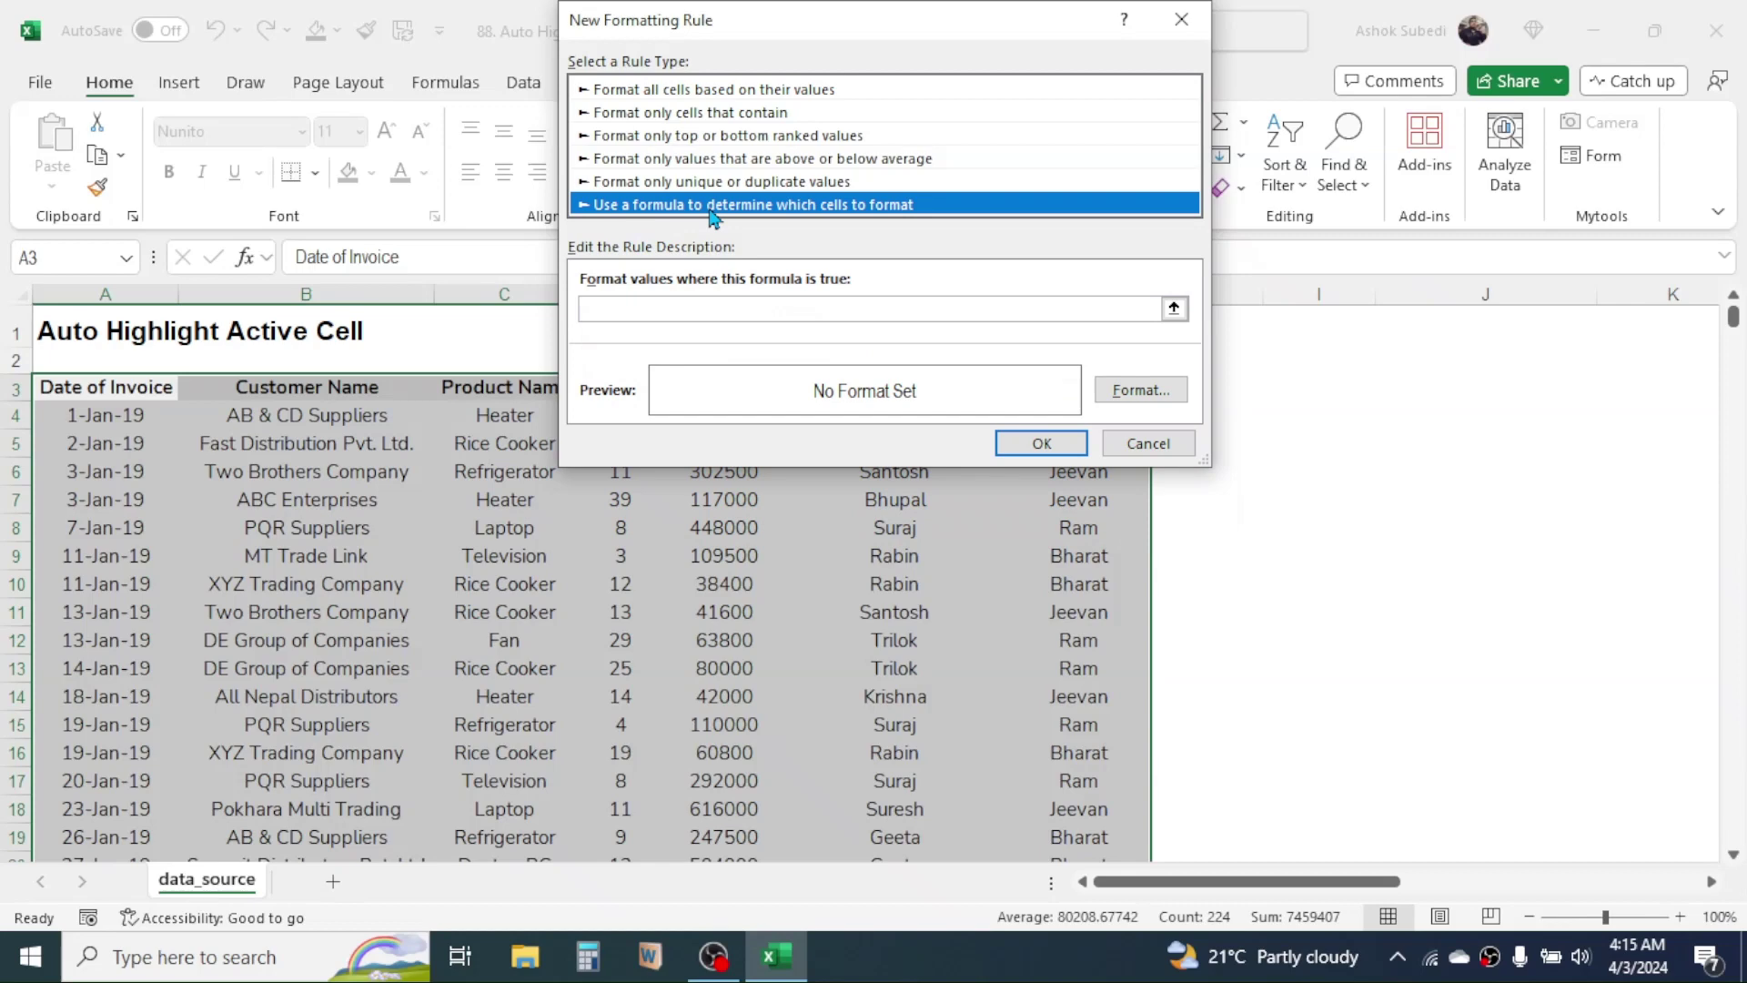
pyautogui.click(680, 310)
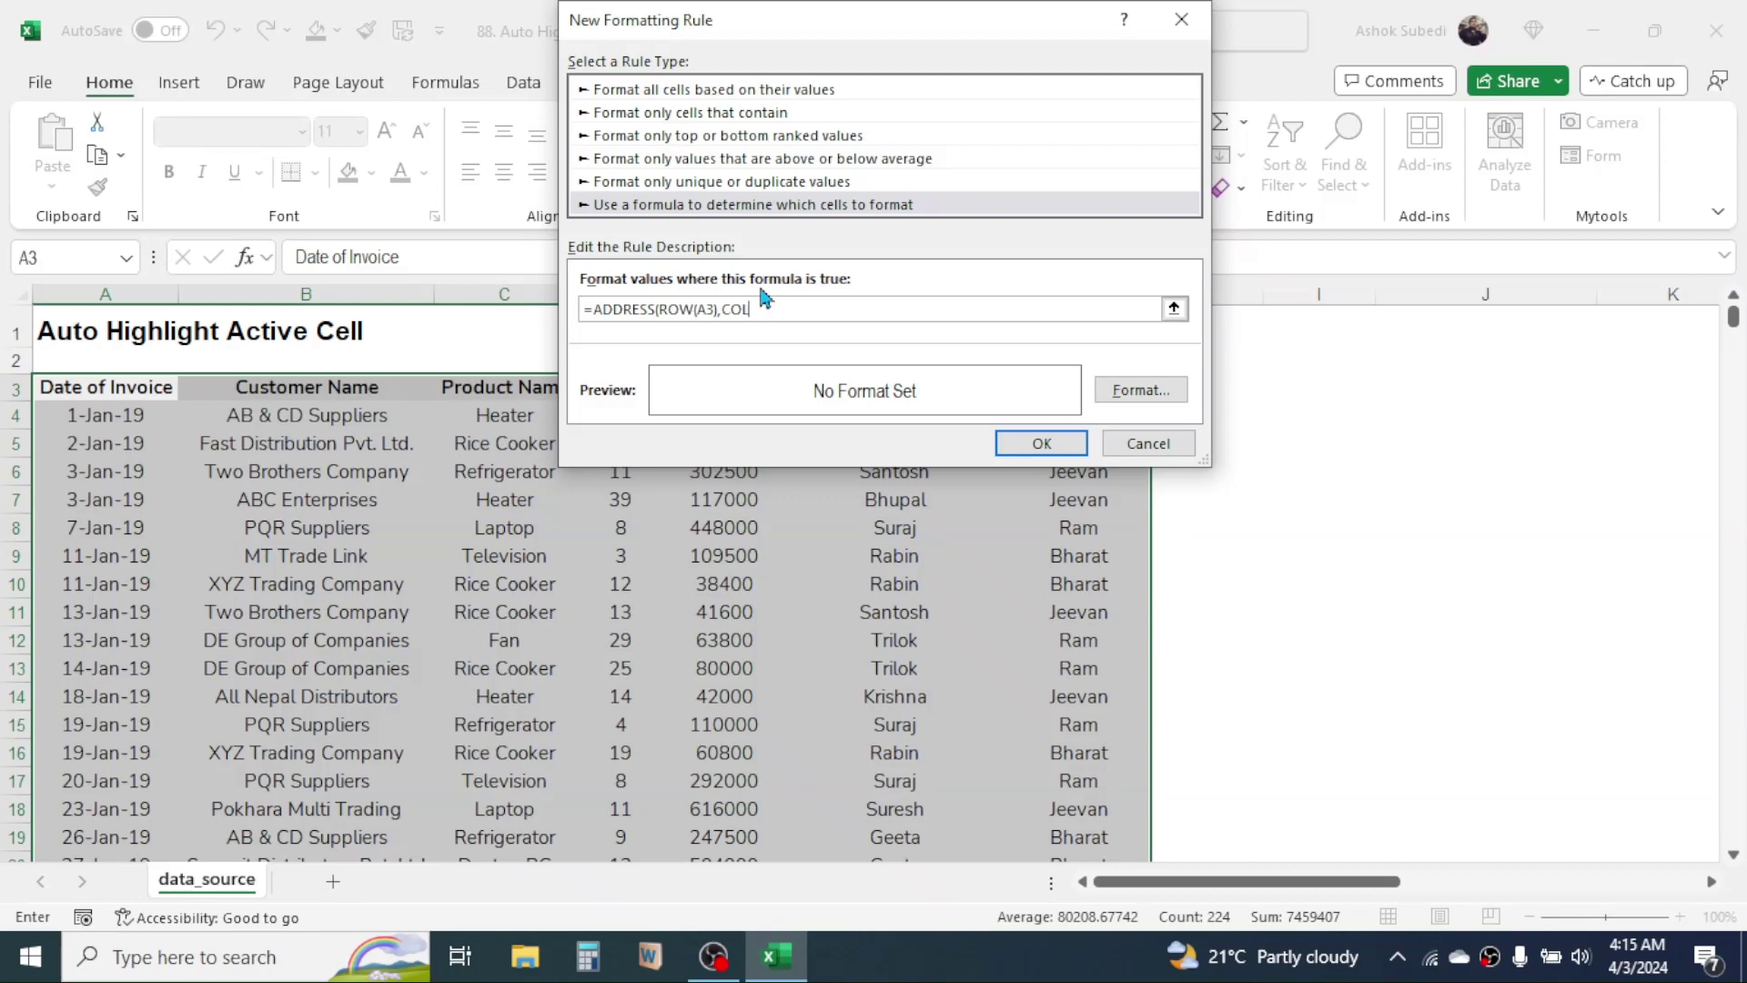
# - Complete the rule formula as =ADDRESS(ROW(A3),COLUMN(A3))=$K$1
pyautogui.write('LUMN')
pyautogui.write('(')
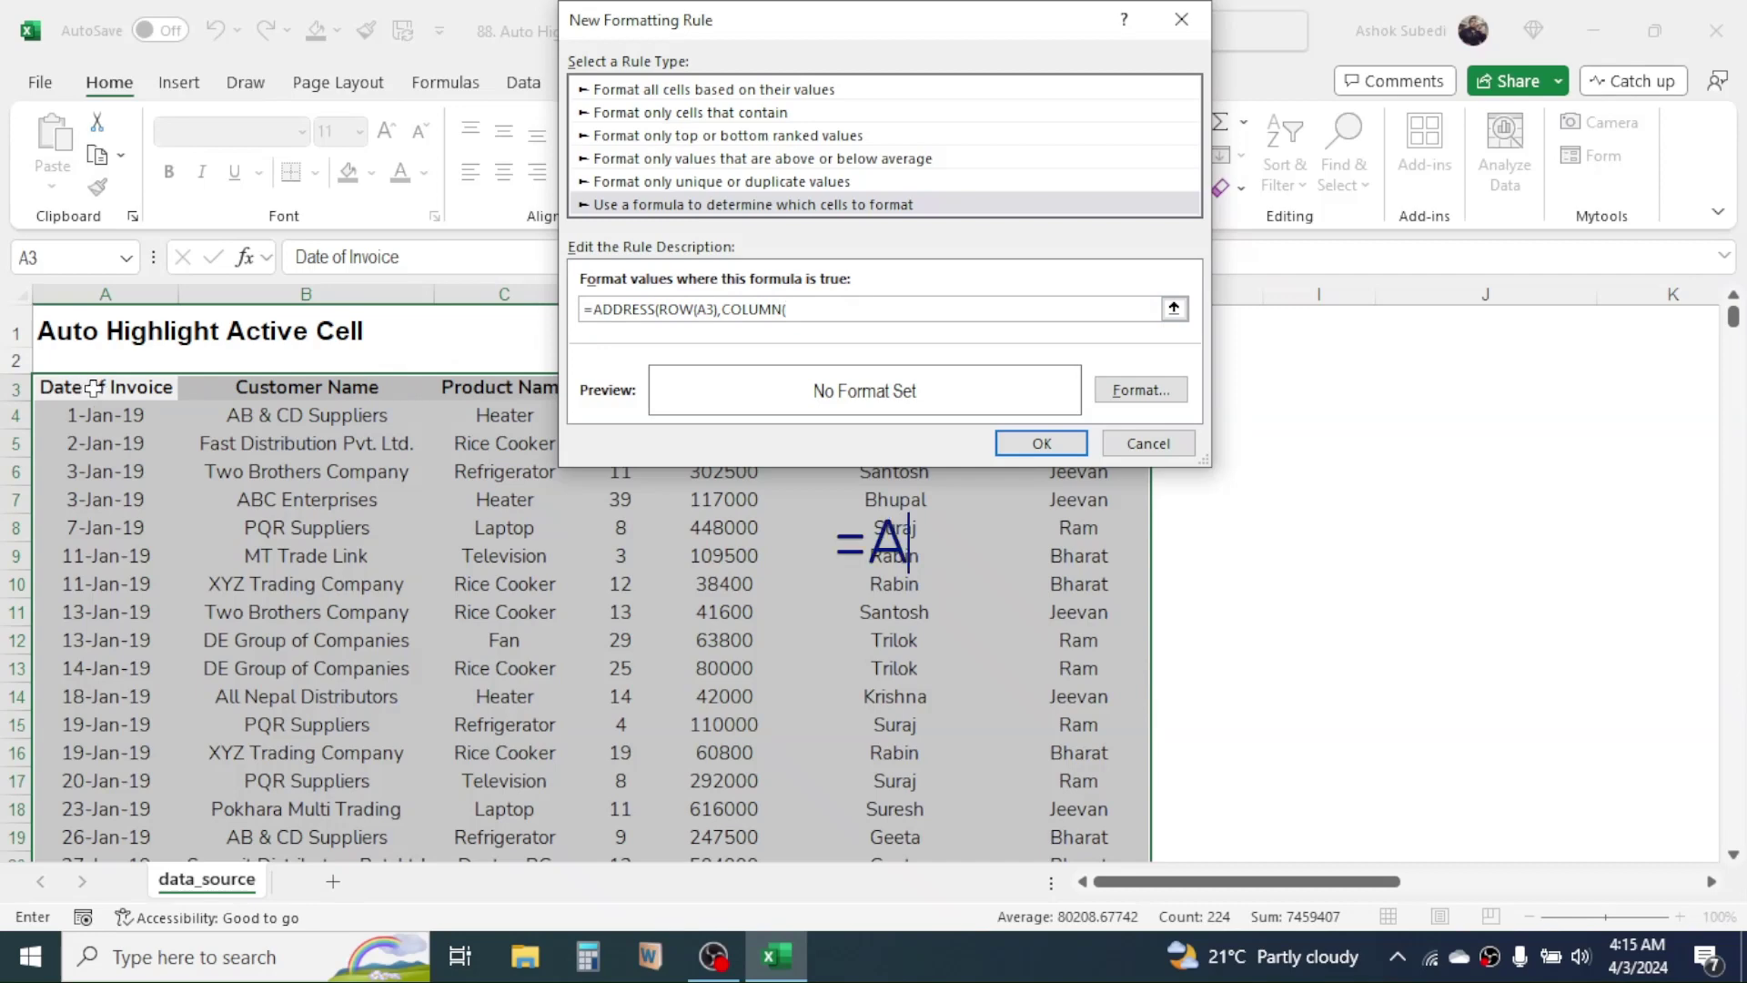
pyautogui.write('A3')
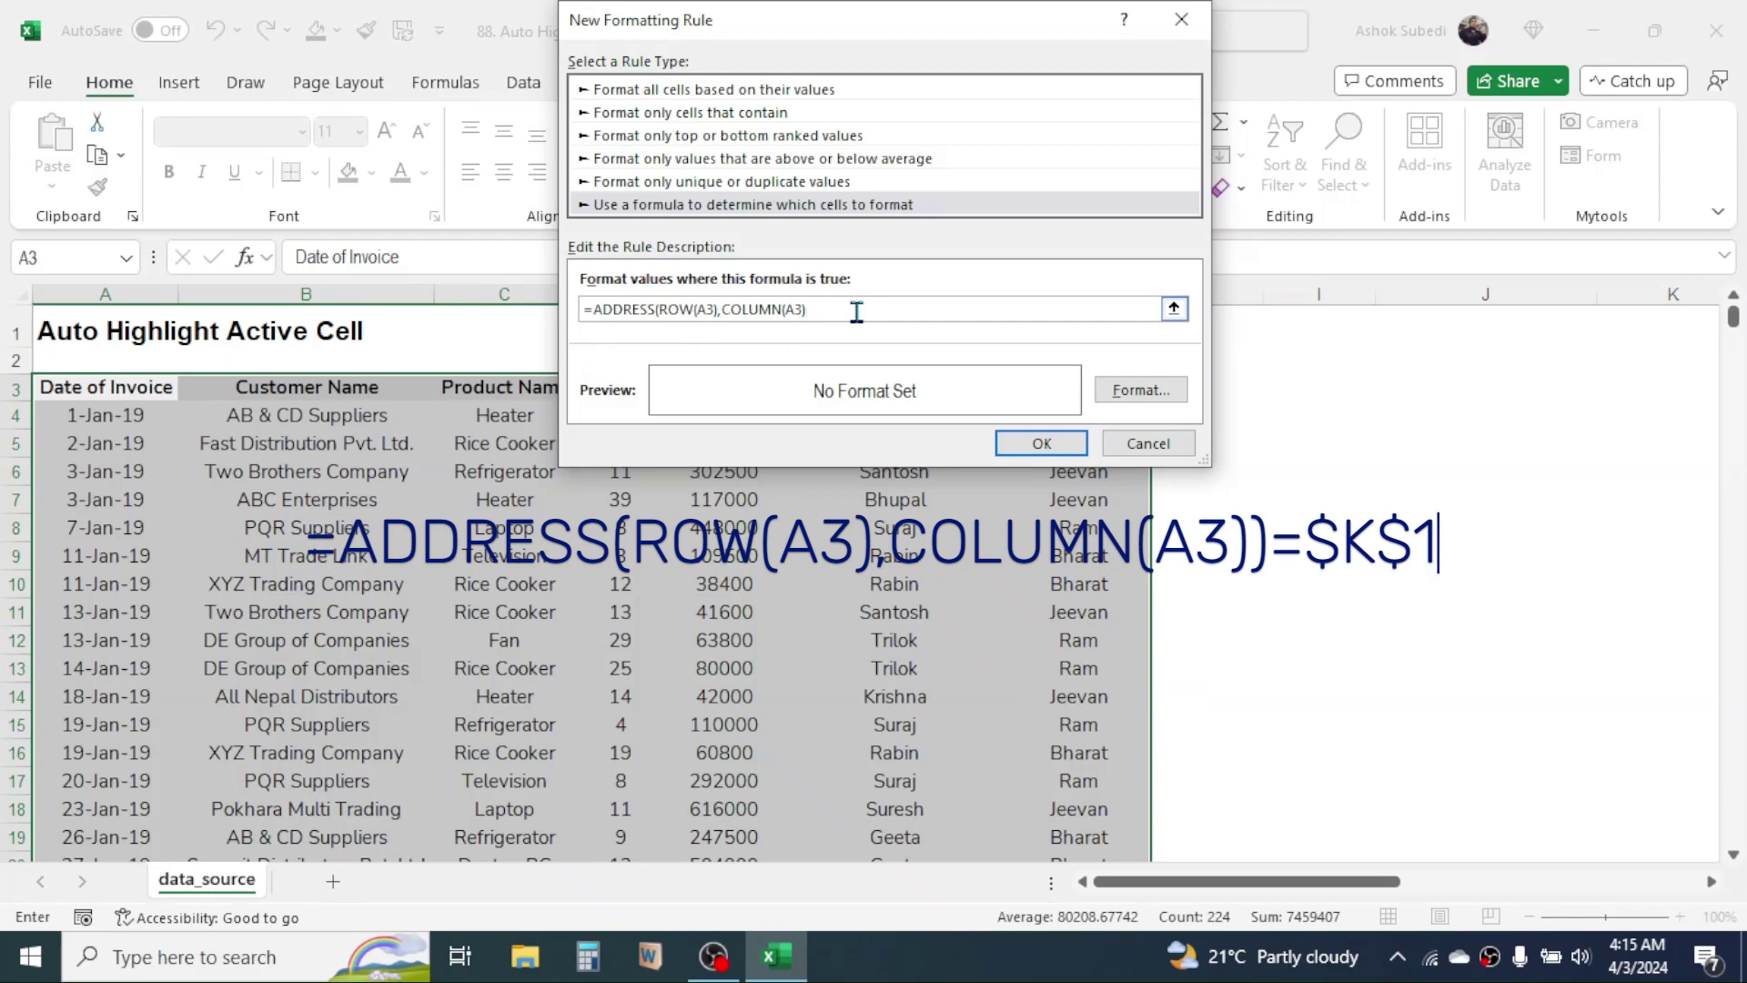
pyautogui.write('))=')
pyautogui.click(1639, 322)
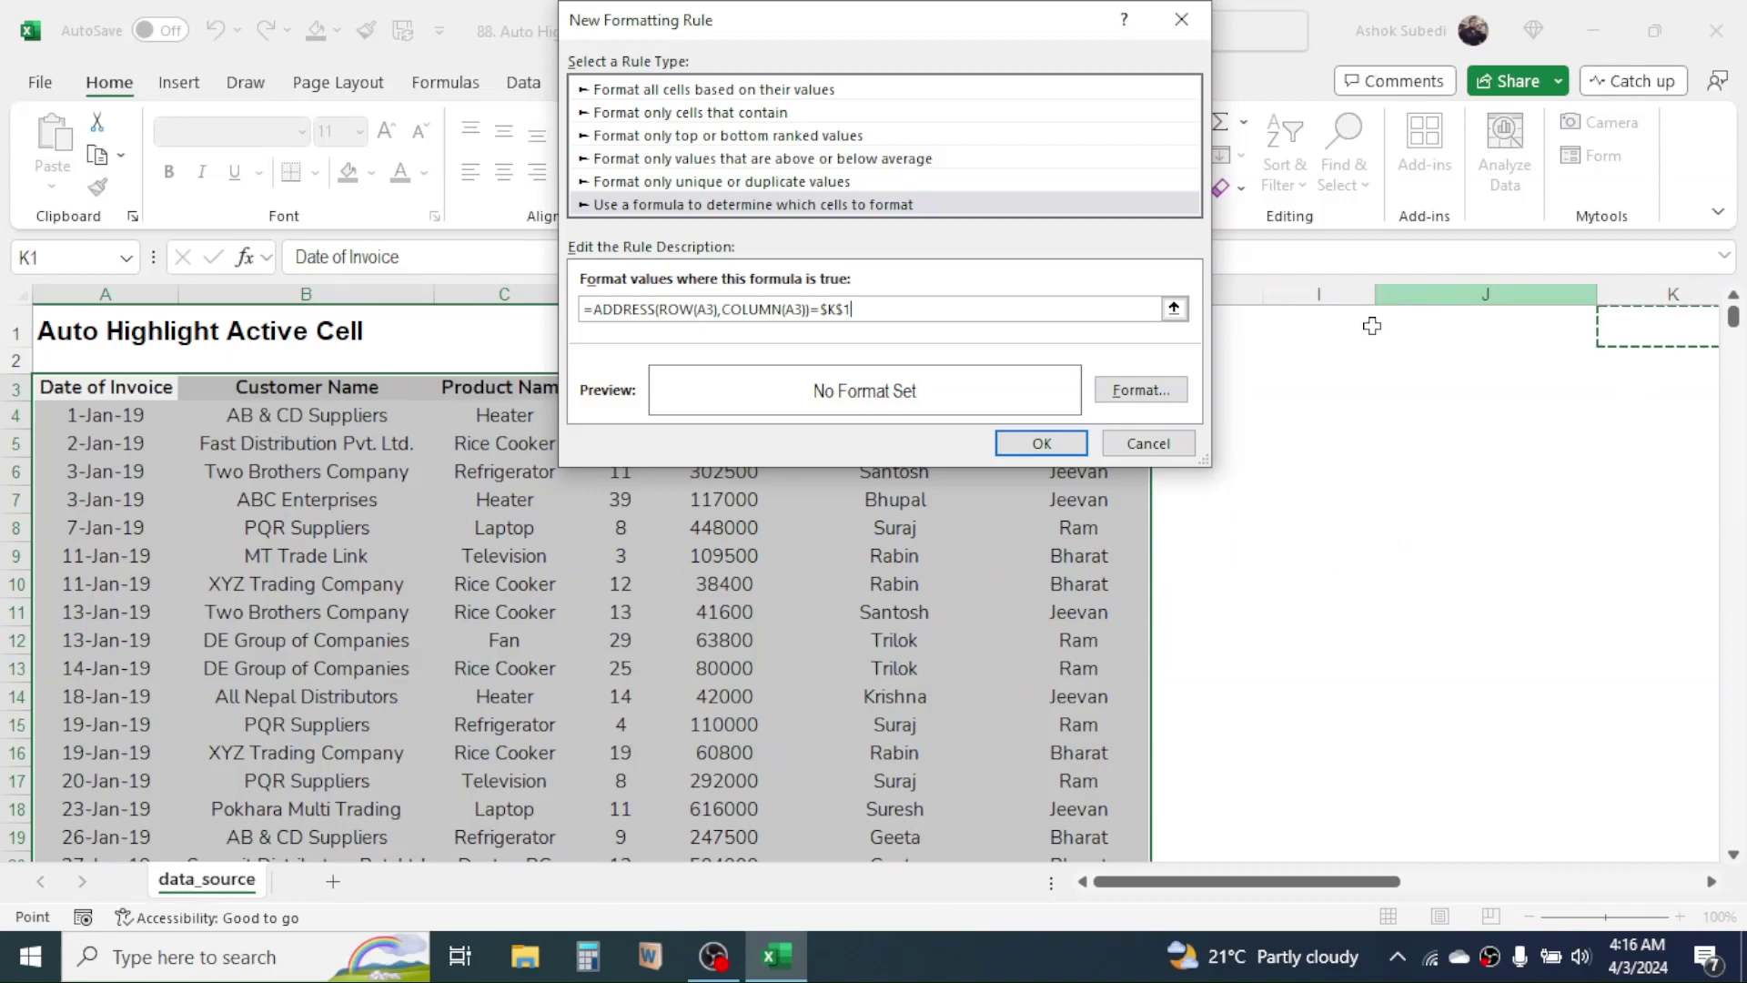
# - Give the rule a light green fill, apply it, and switch to the Developer tab
pyautogui.click(1165, 391)
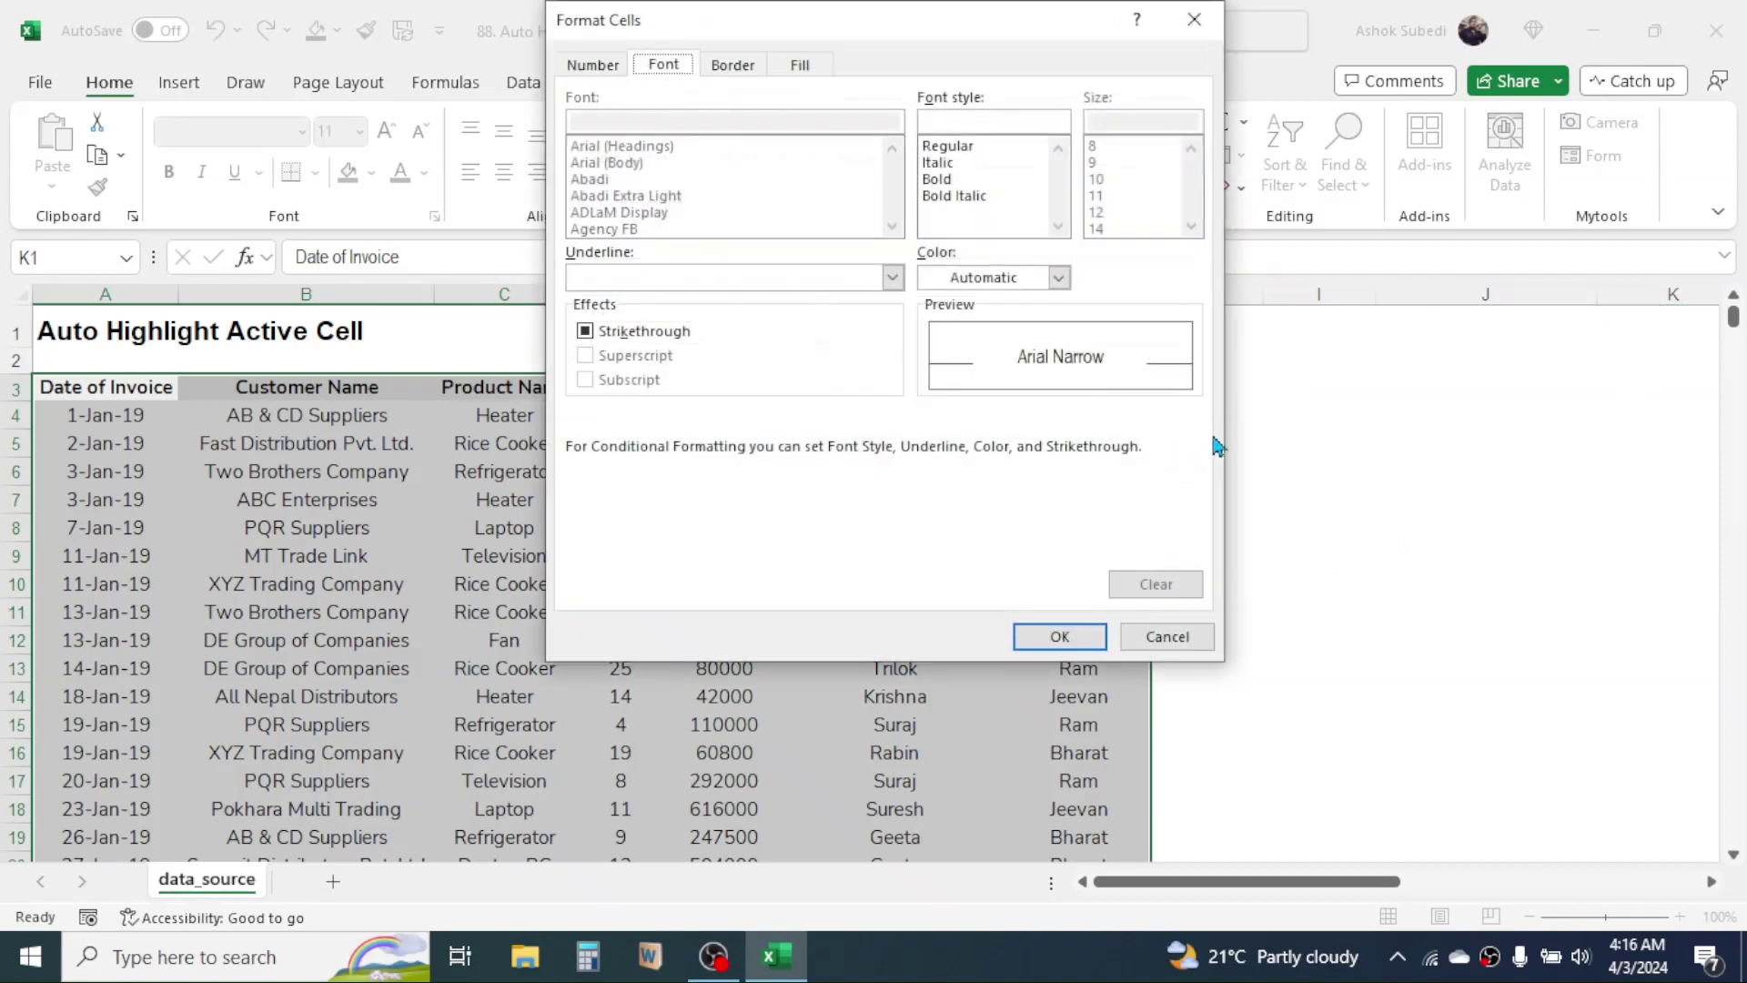
pyautogui.click(805, 69)
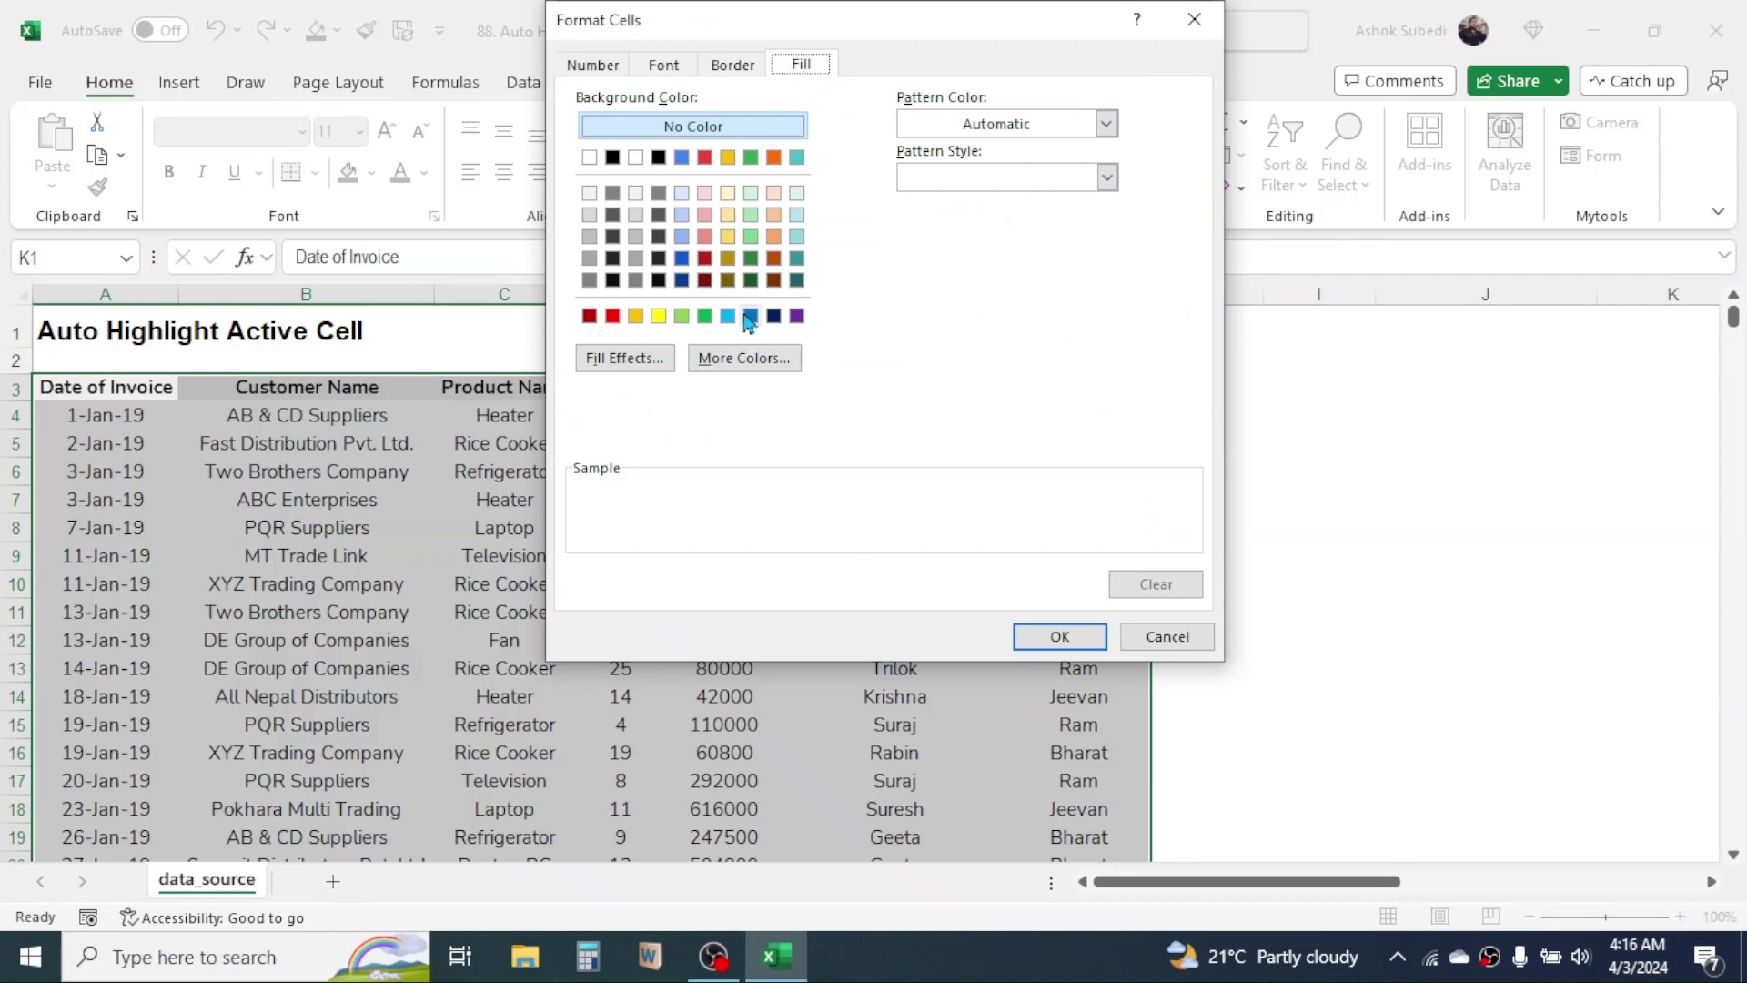
pyautogui.click(750, 215)
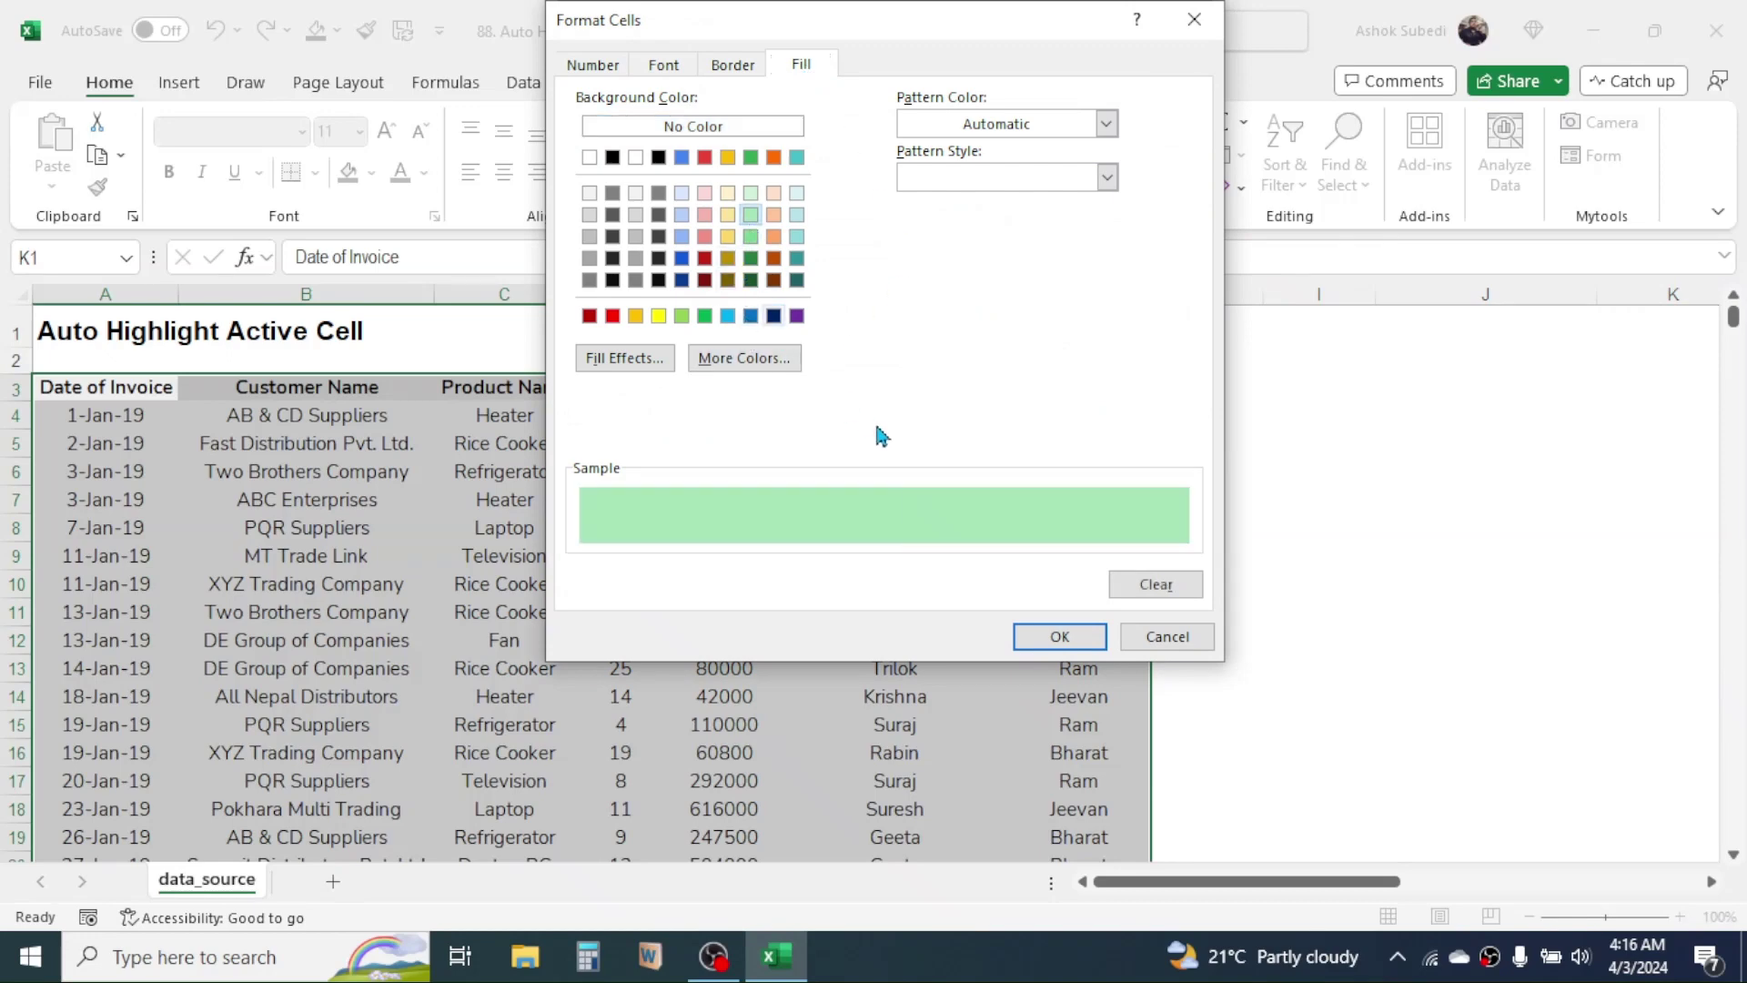
pyautogui.click(1058, 637)
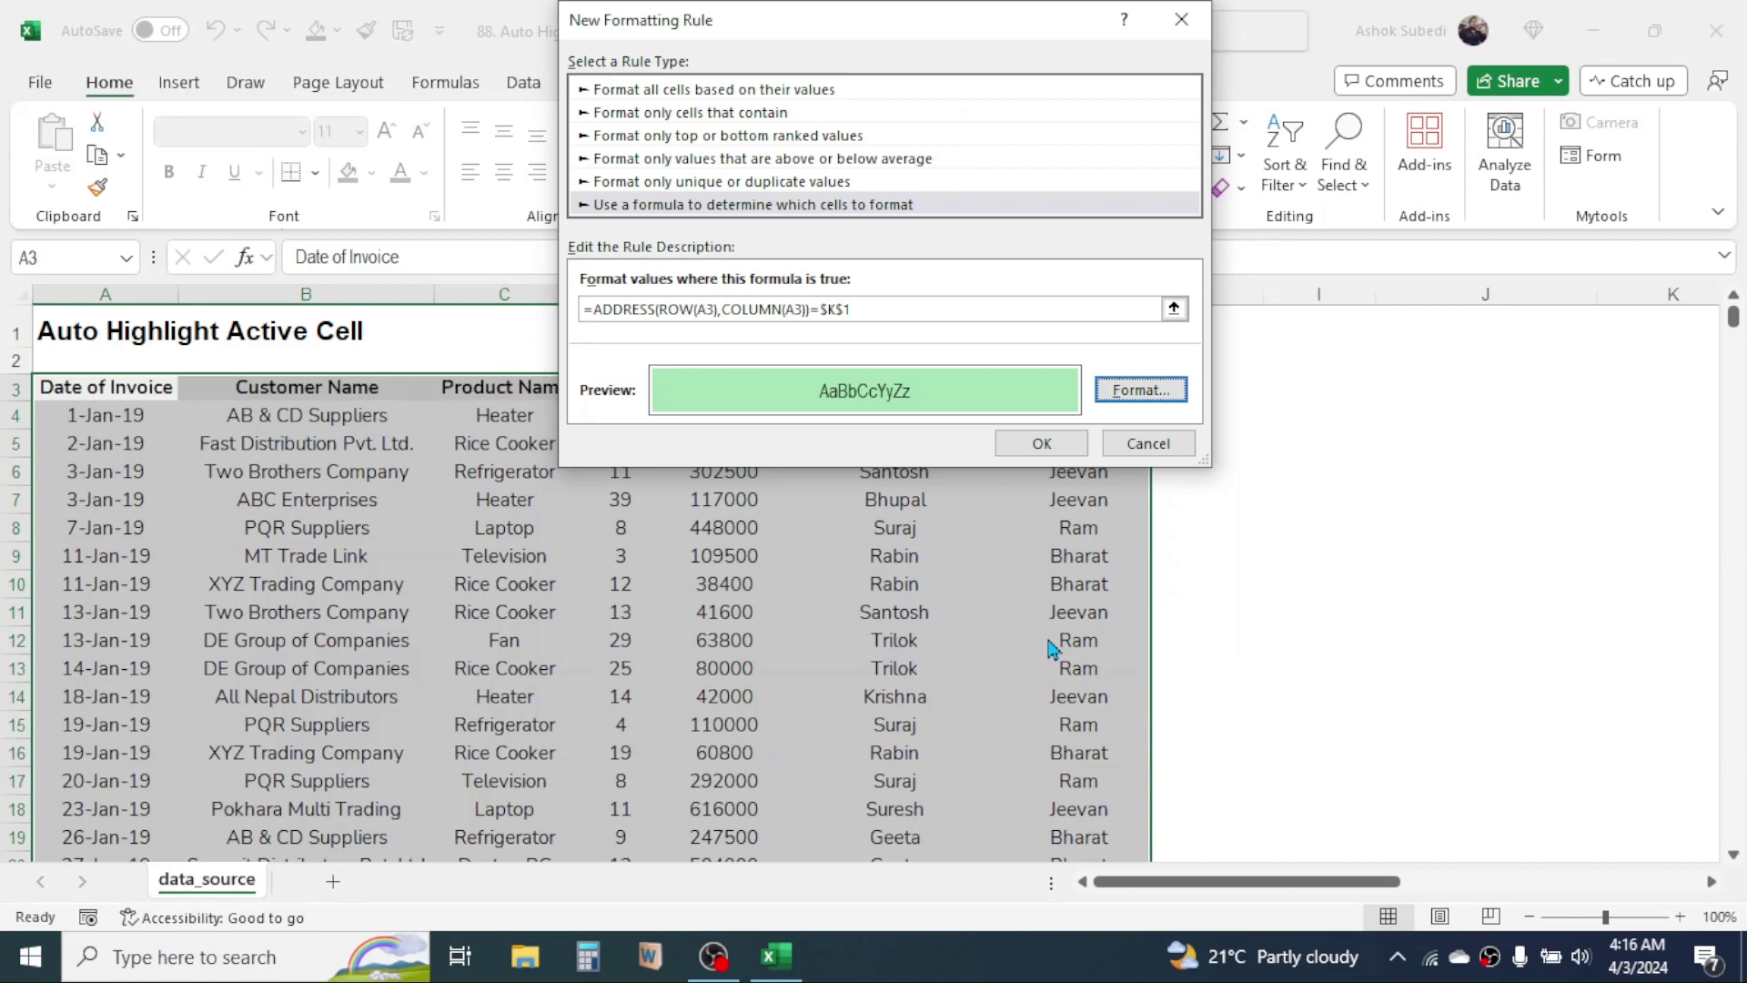
pyautogui.click(1061, 446)
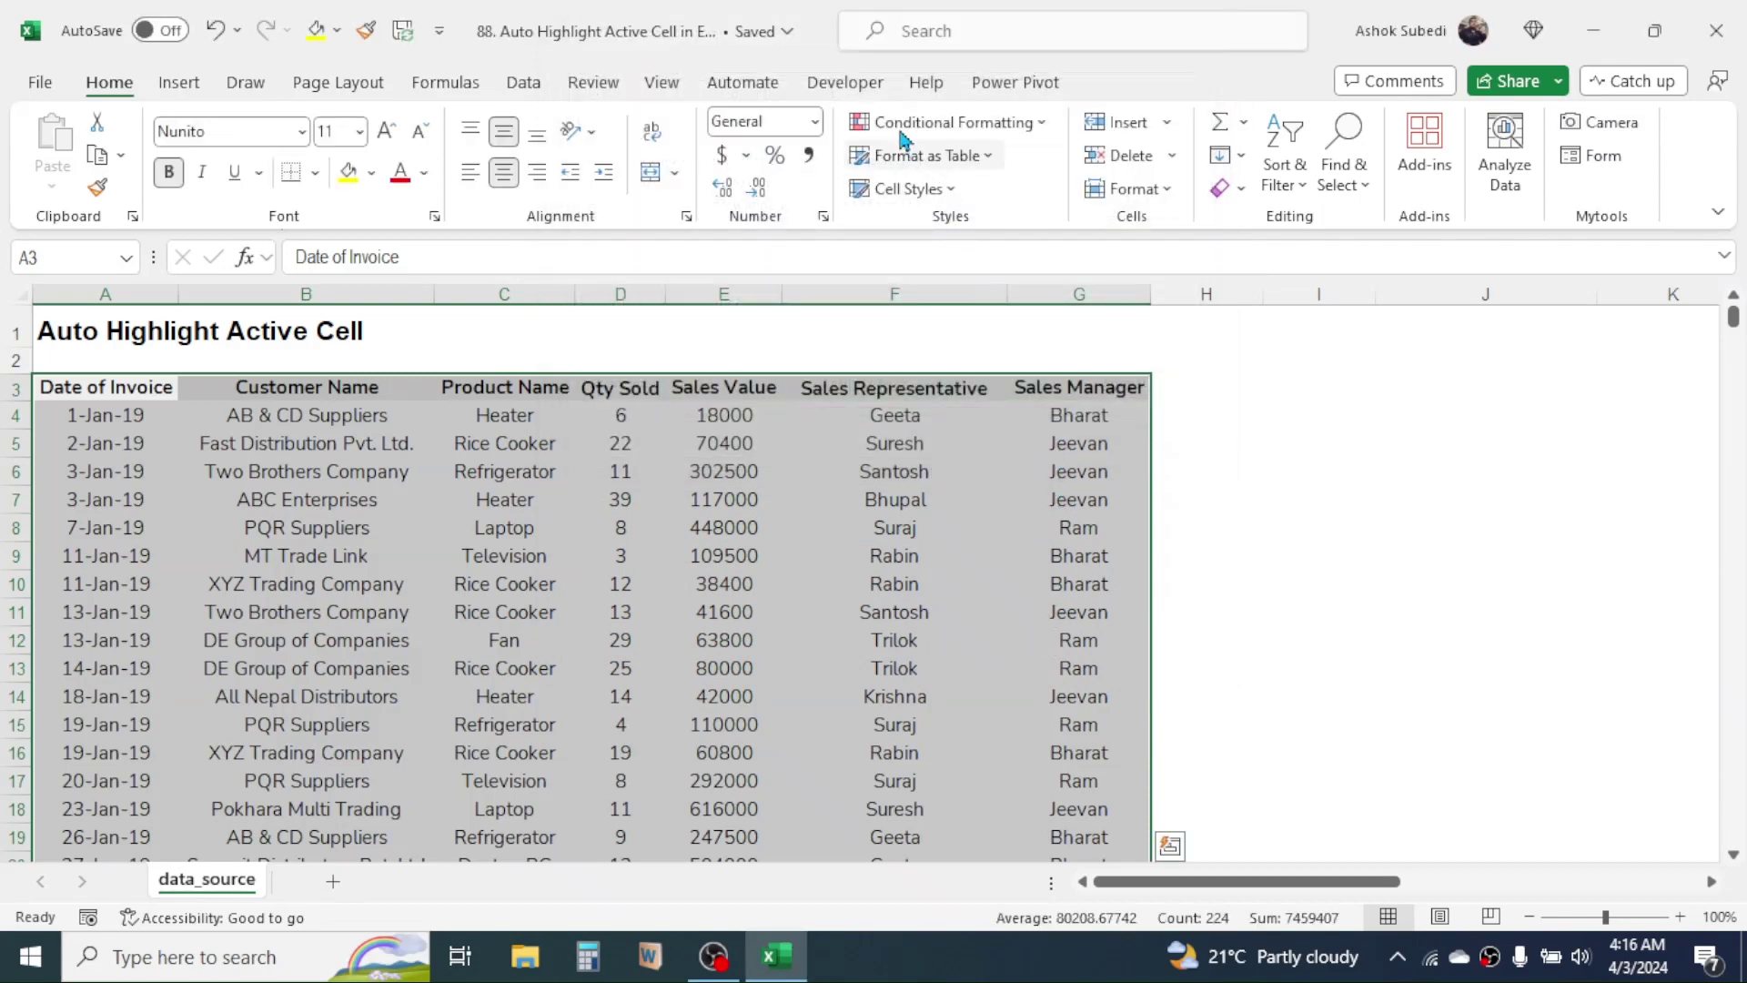
pyautogui.click(862, 89)
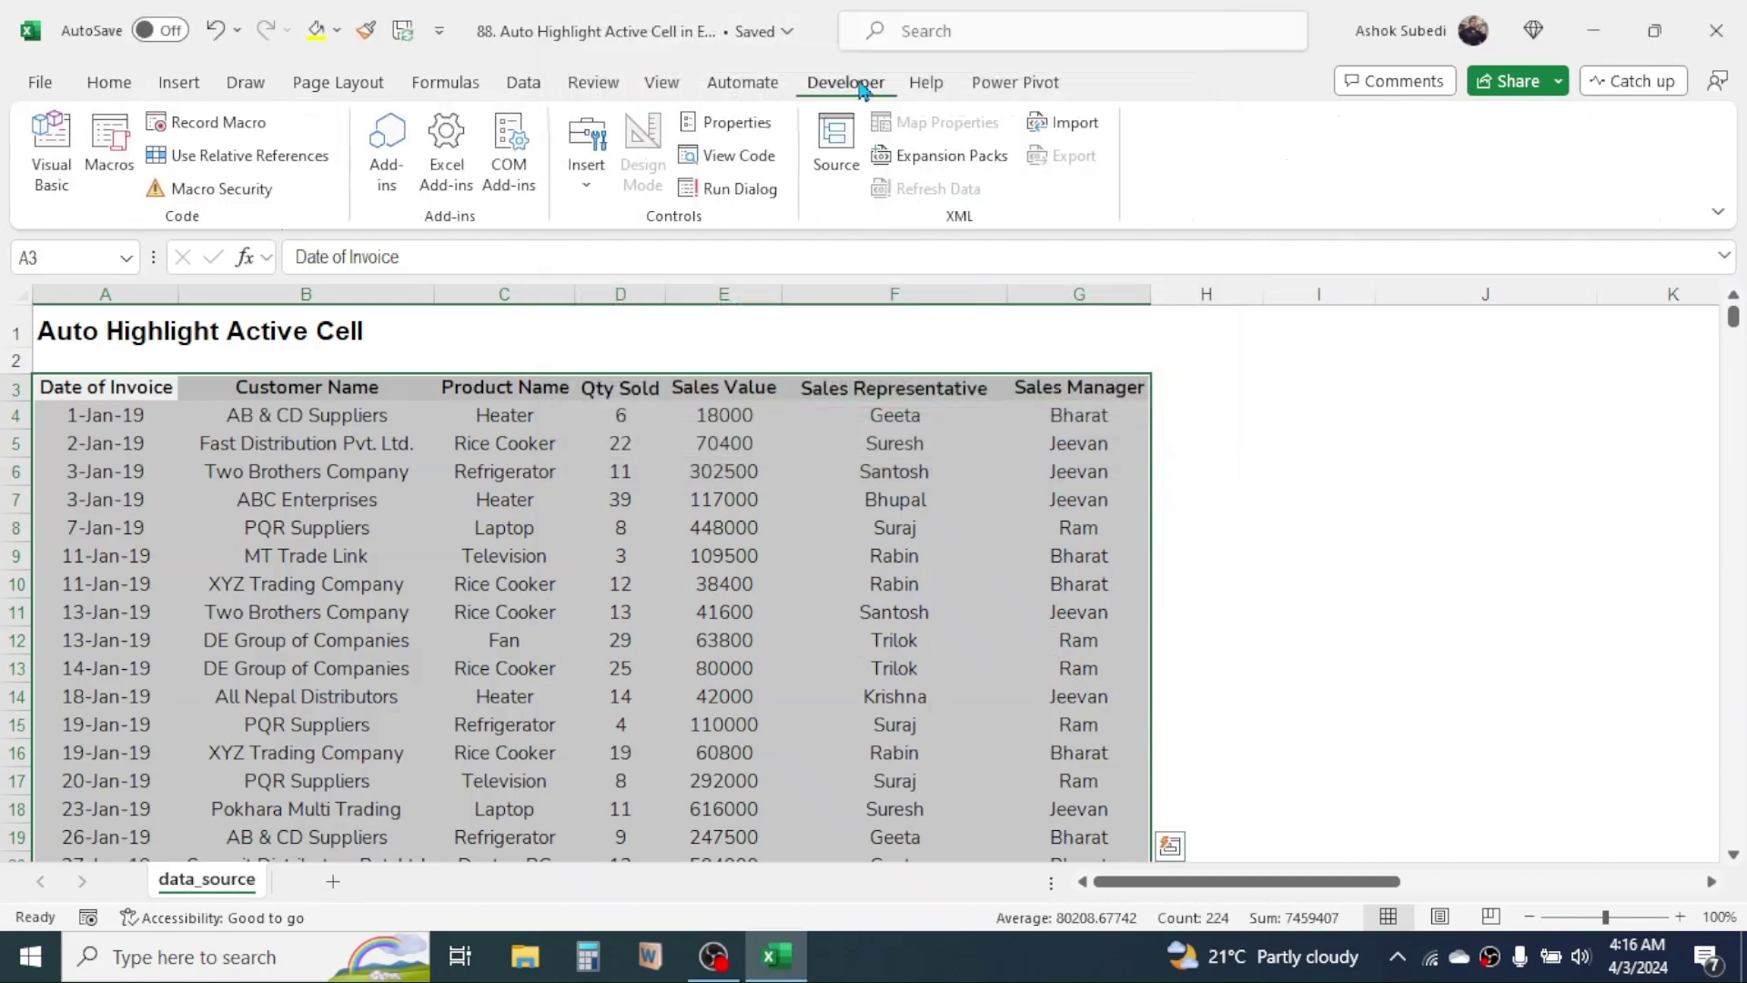
# - Add a Worksheet SelectionChange handler for the data_source sheet writing Range("K1")=activecell.address, then close VBA
pyautogui.click(49, 145)
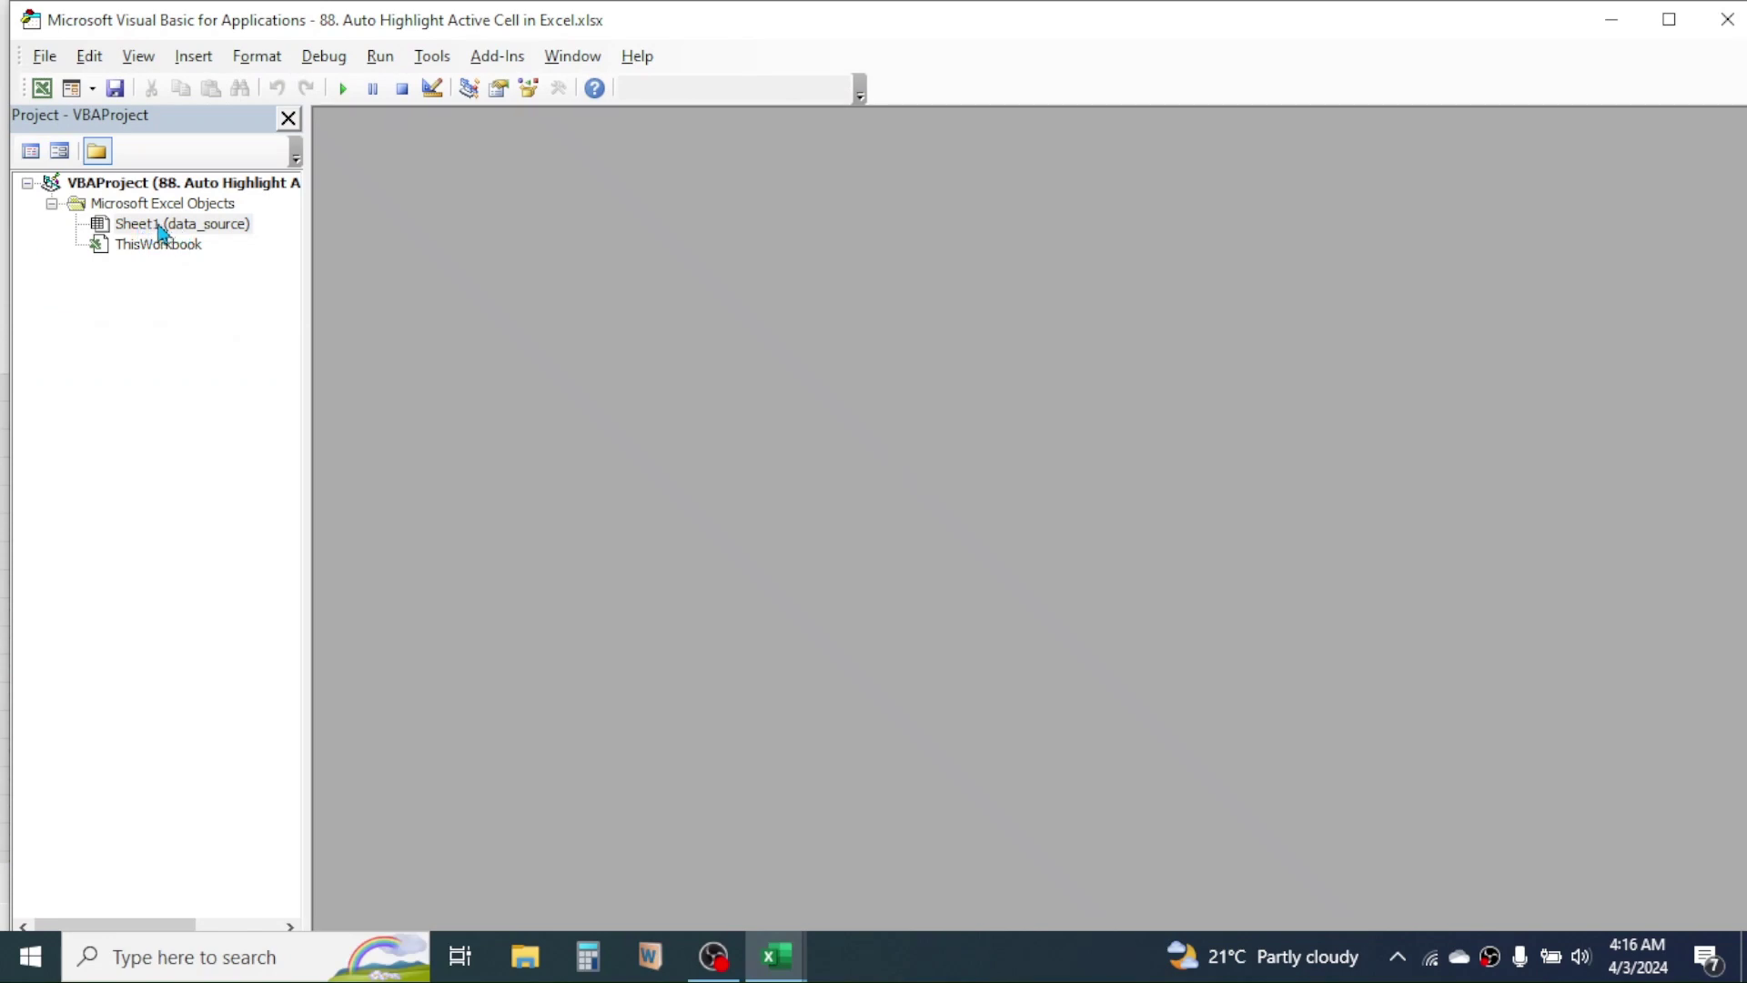
pyautogui.doubleClick(179, 228)
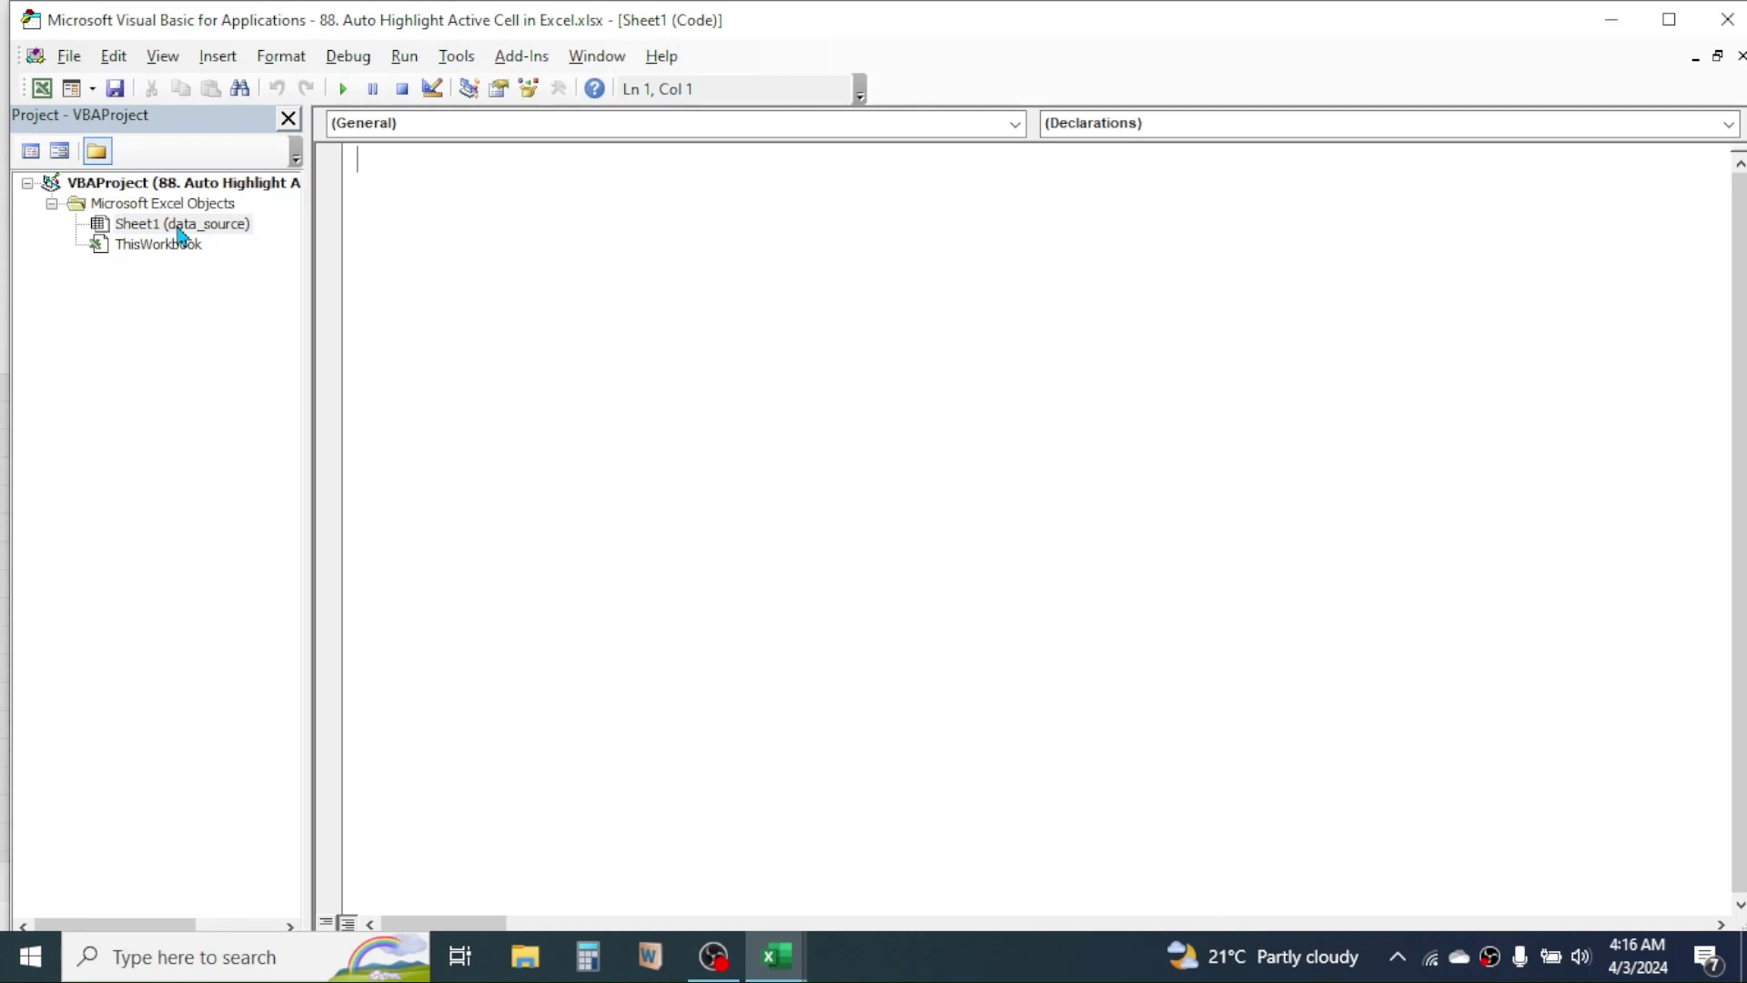
pyautogui.click(1015, 124)
pyautogui.click(468, 166)
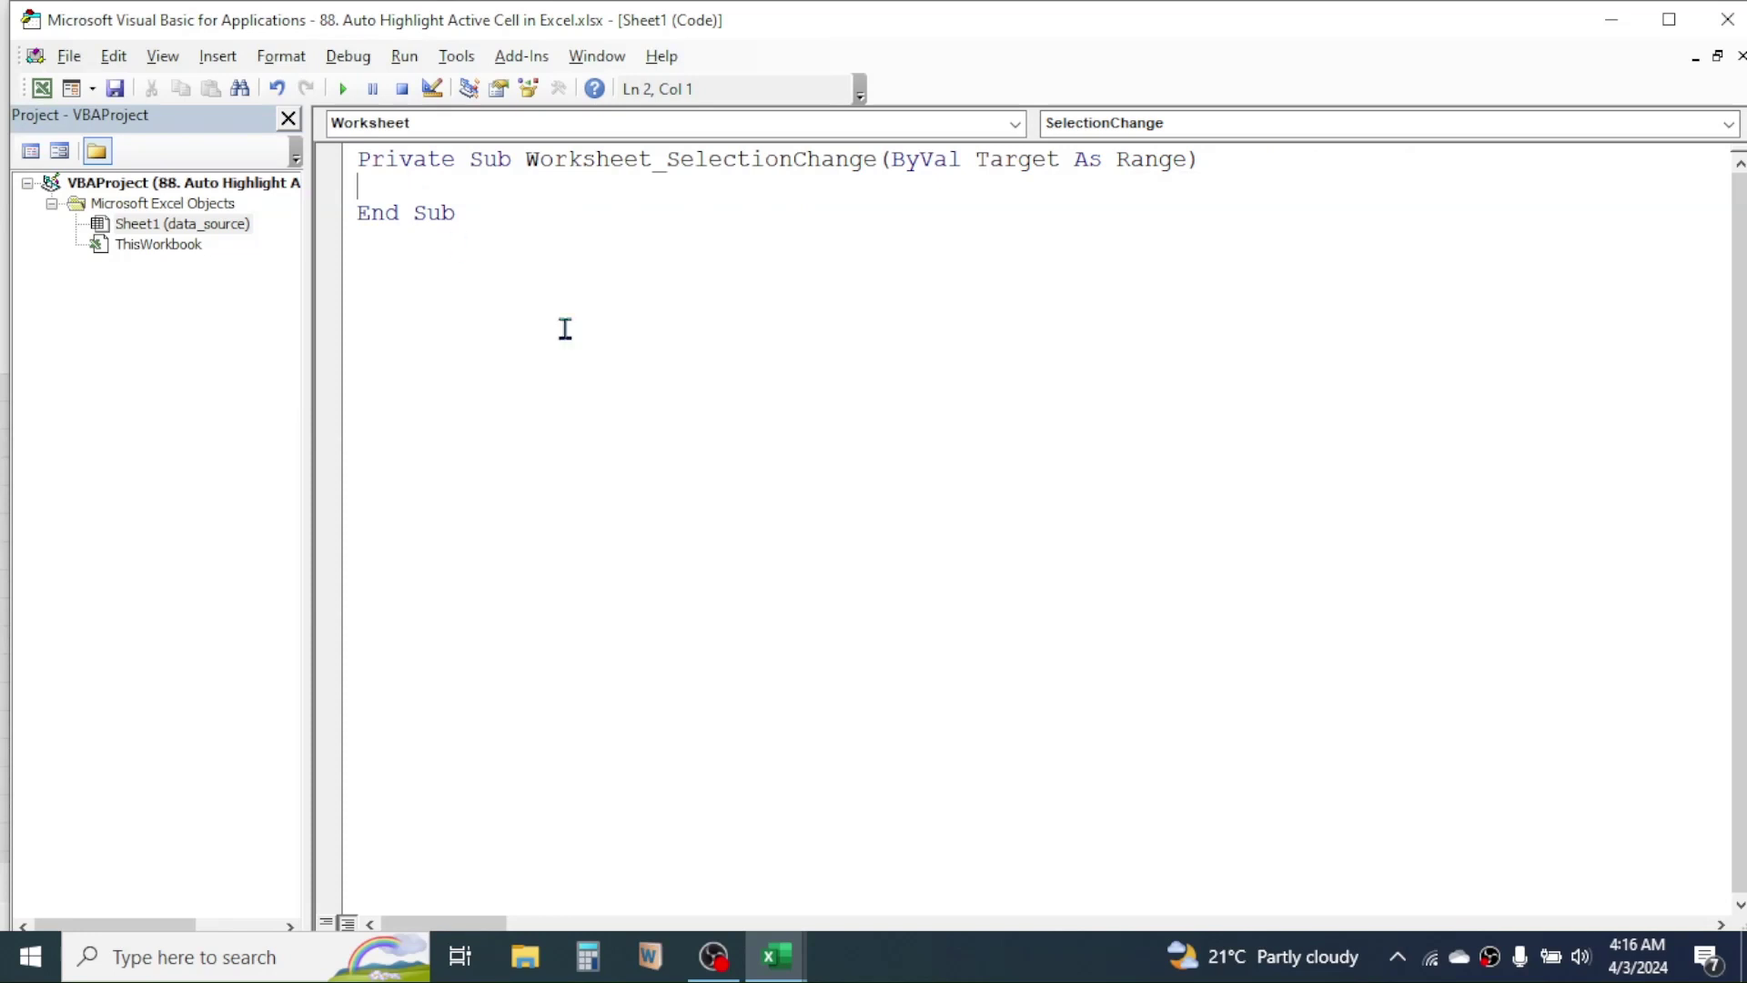
pyautogui.write('R')
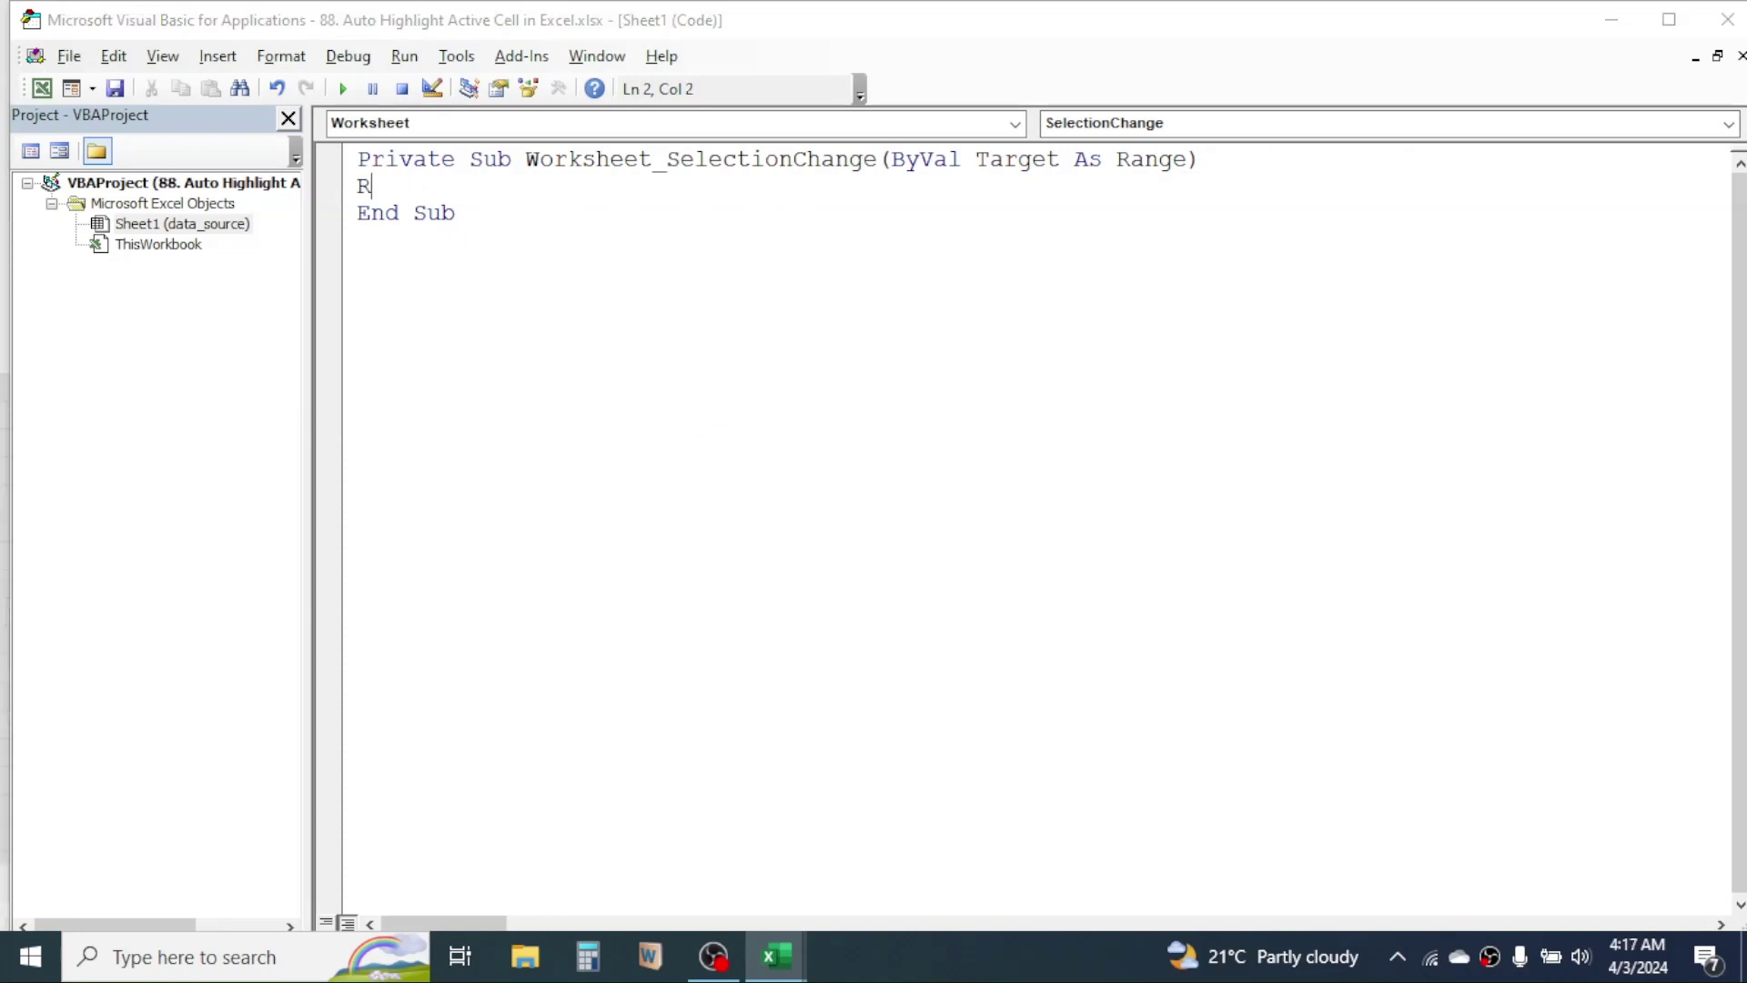
pyautogui.write('ange(')
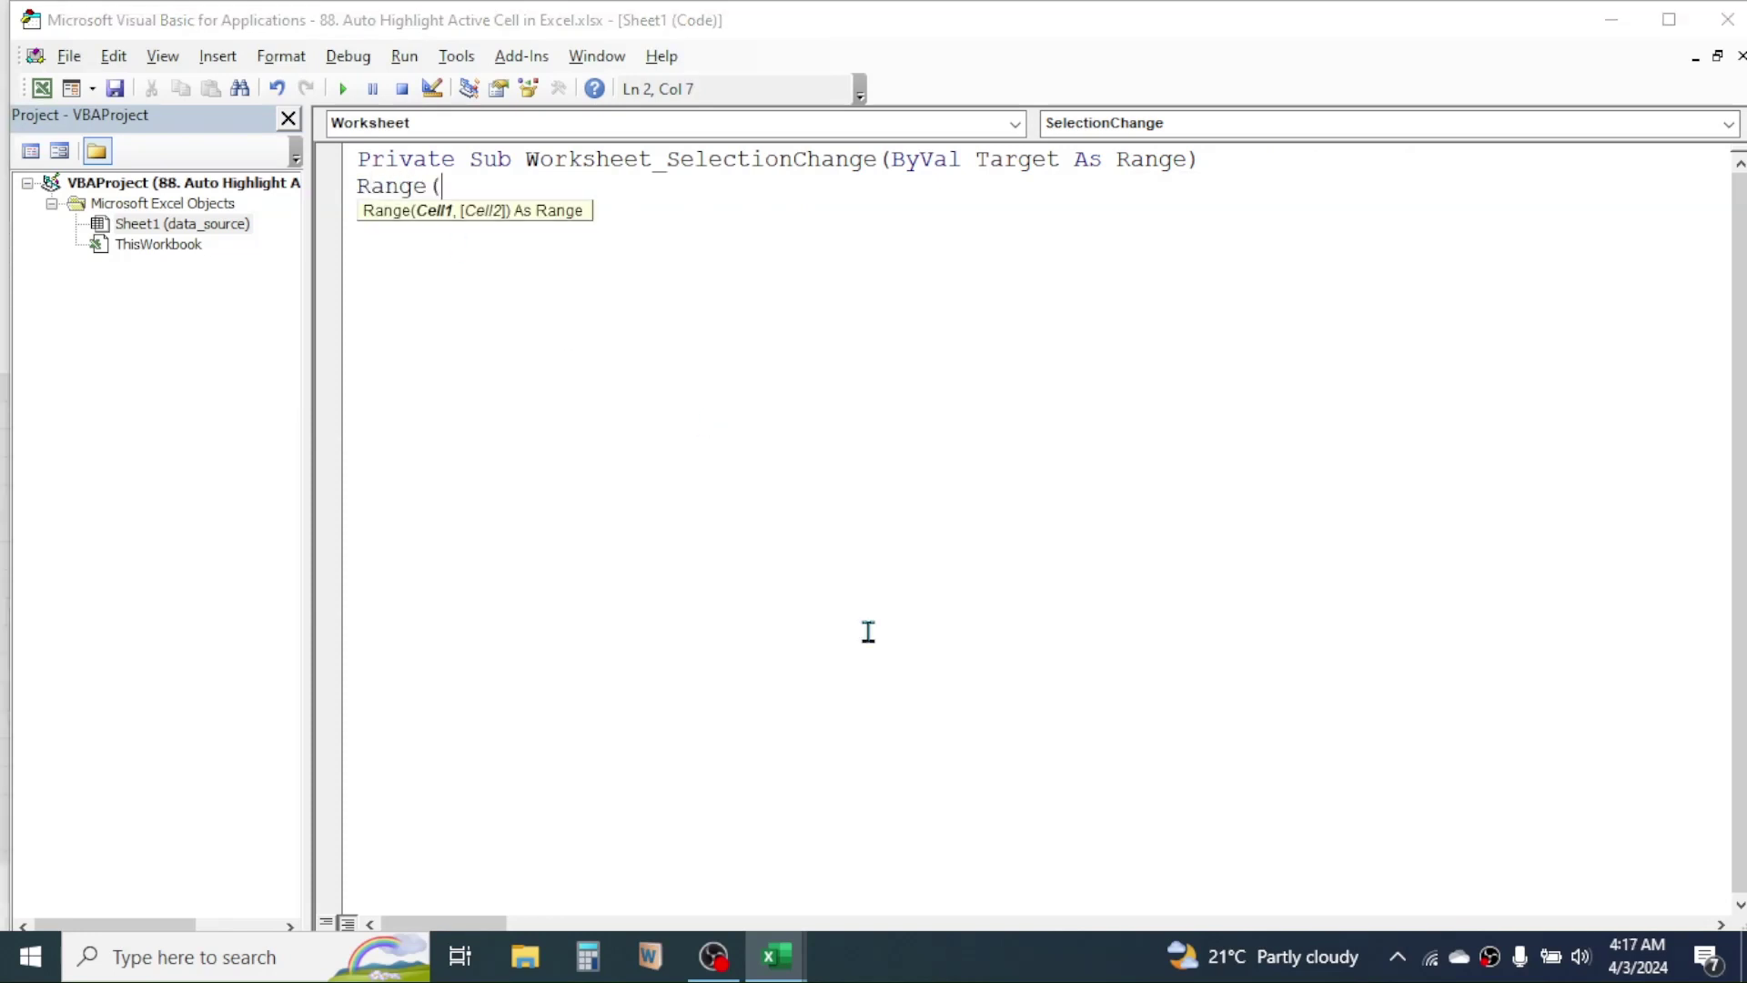
pyautogui.write('"K1')
pyautogui.write(')')
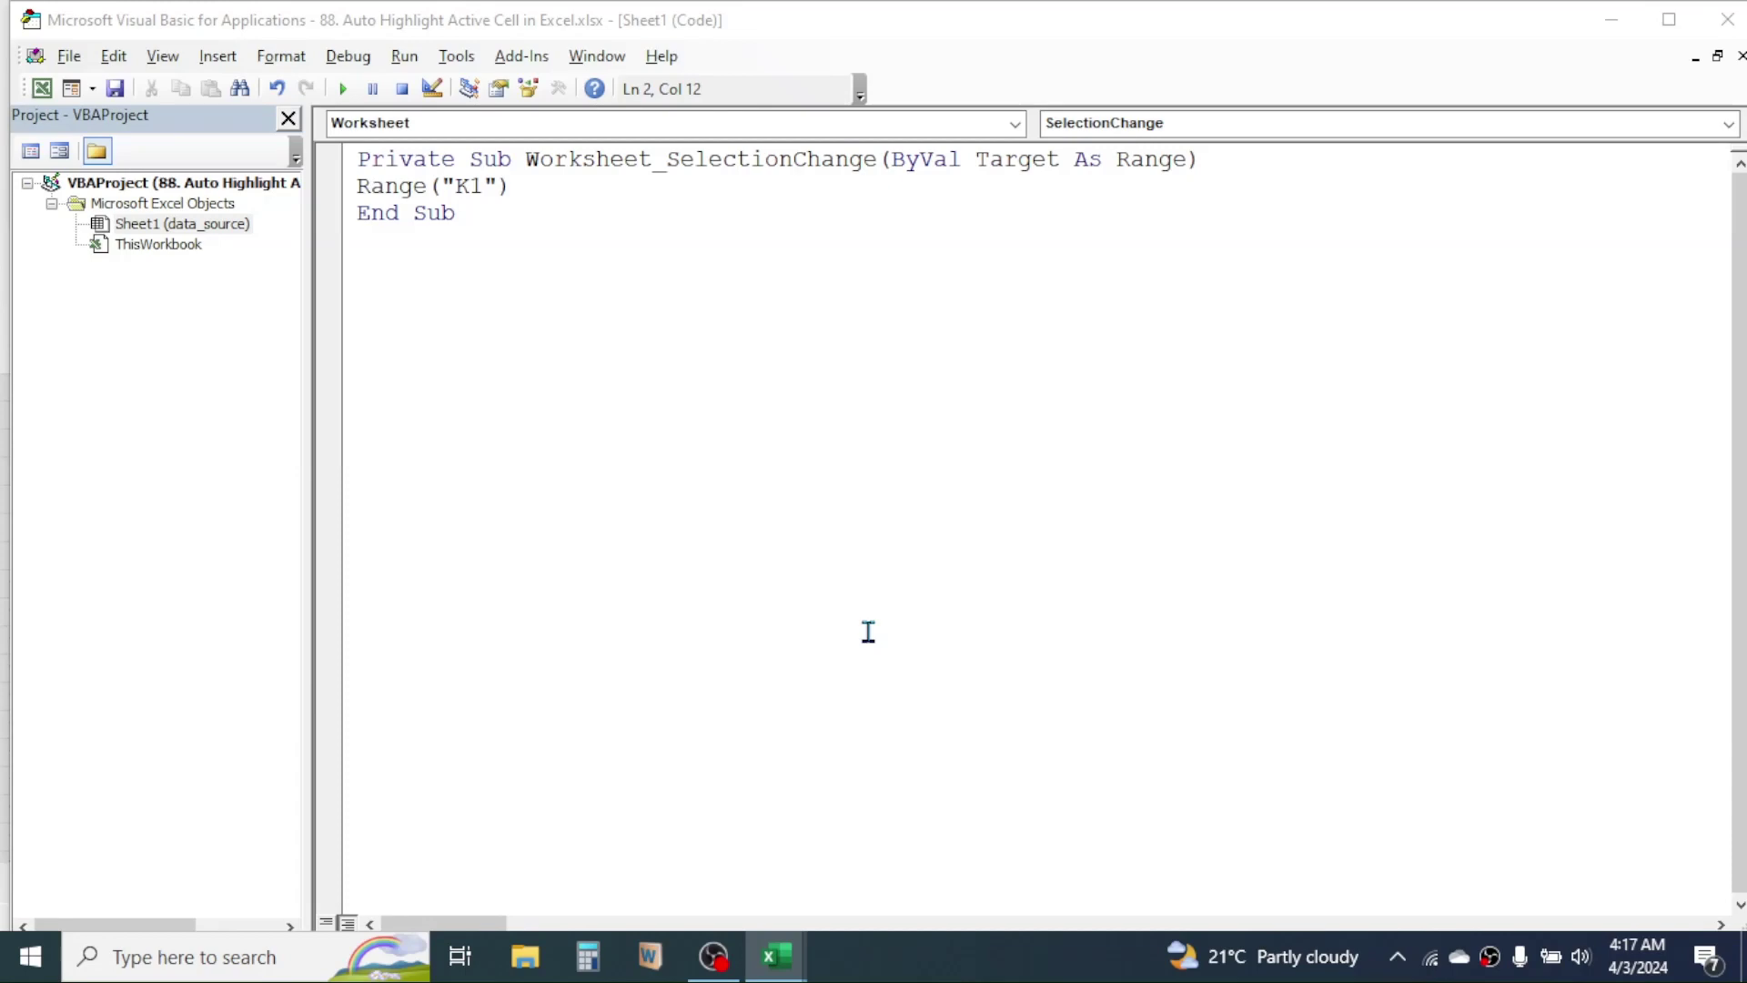
pyautogui.write('=')
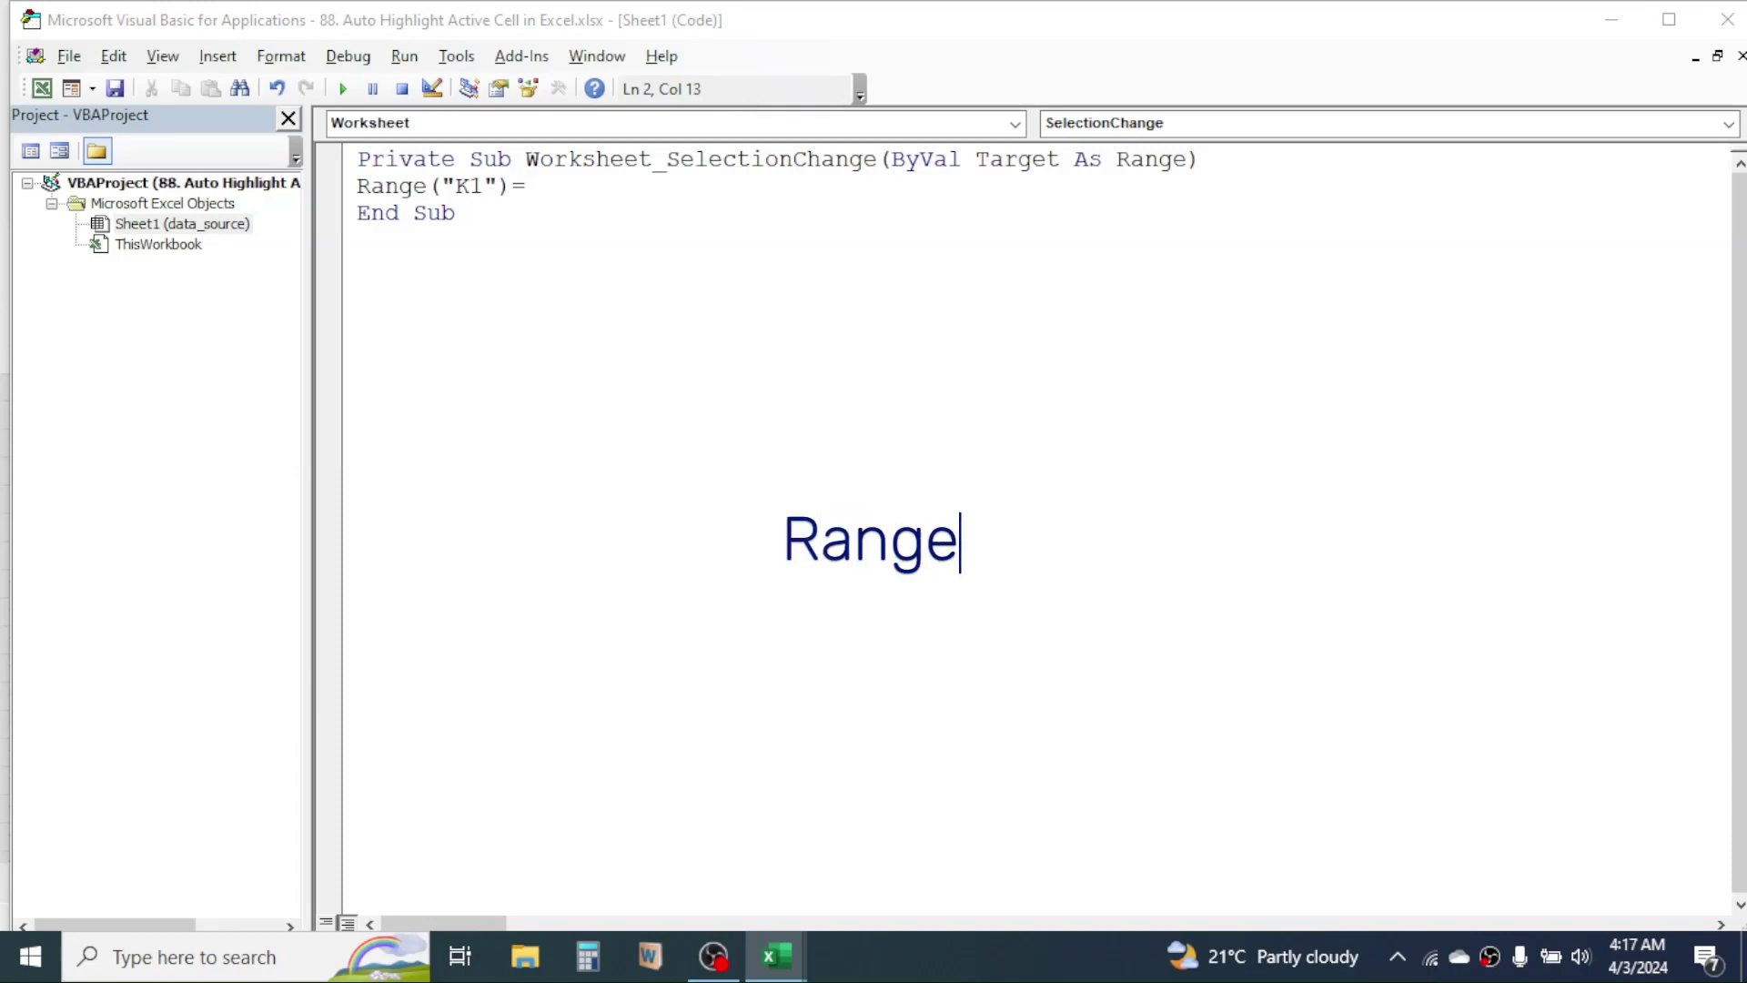
pyautogui.write('activecell.address')
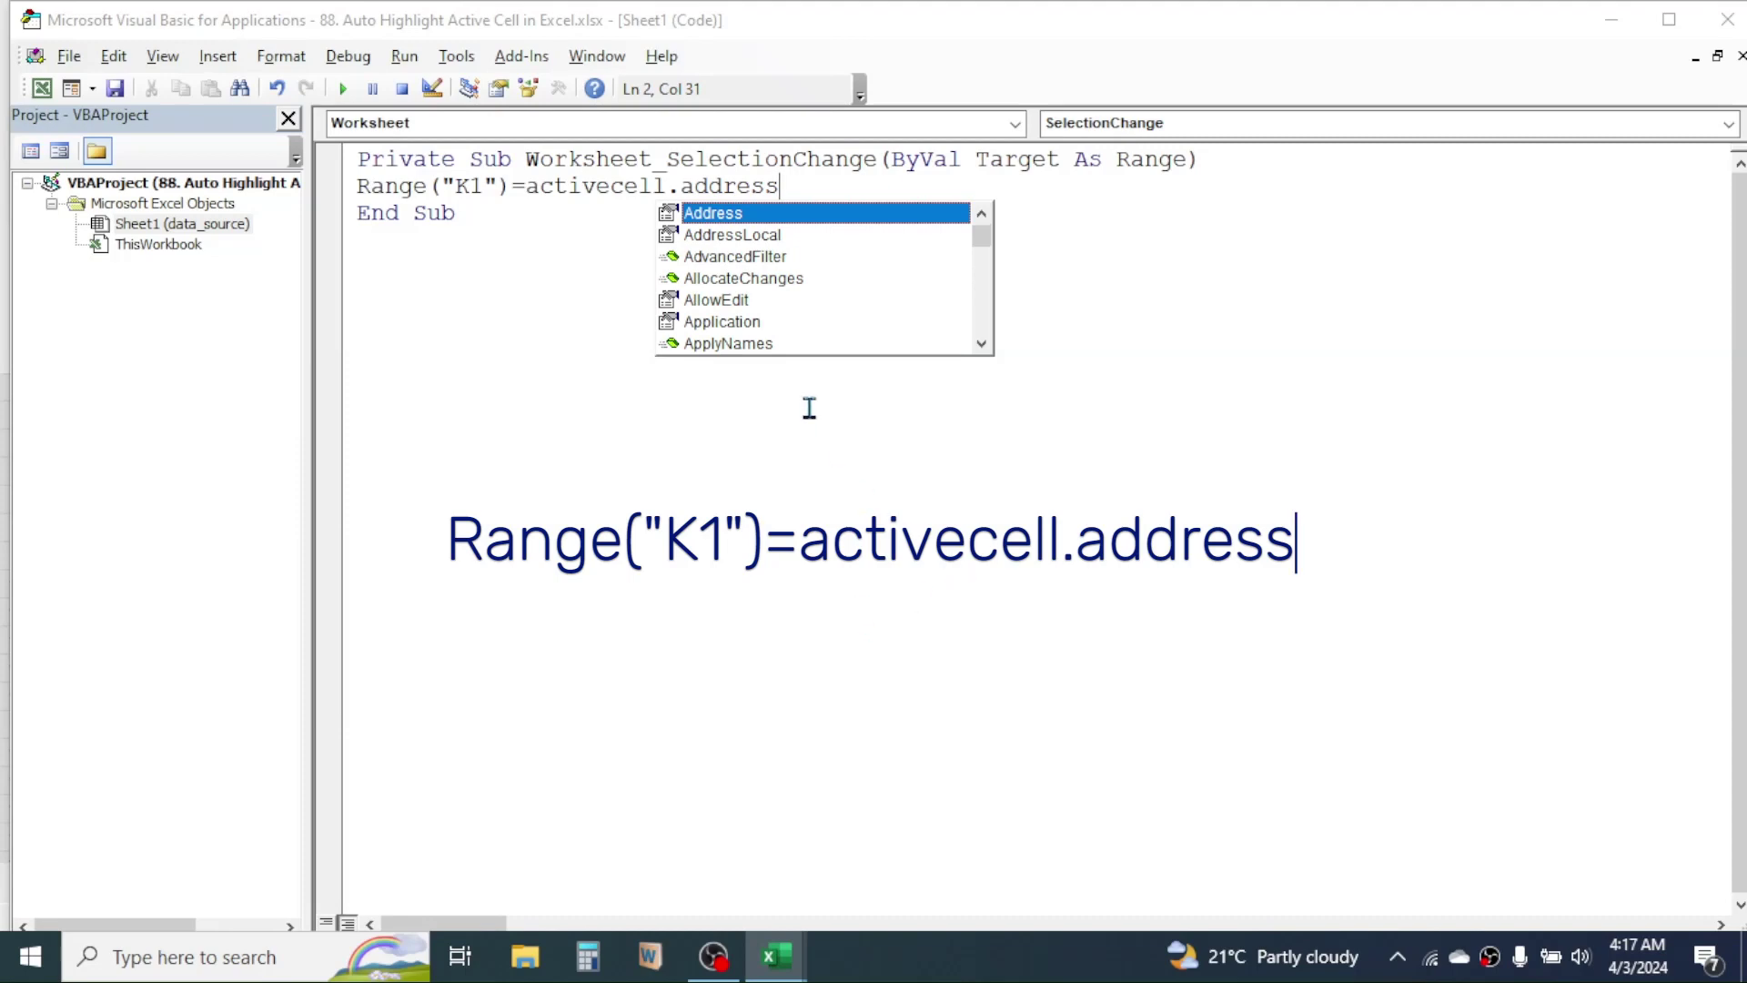
pyautogui.click(1723, 30)
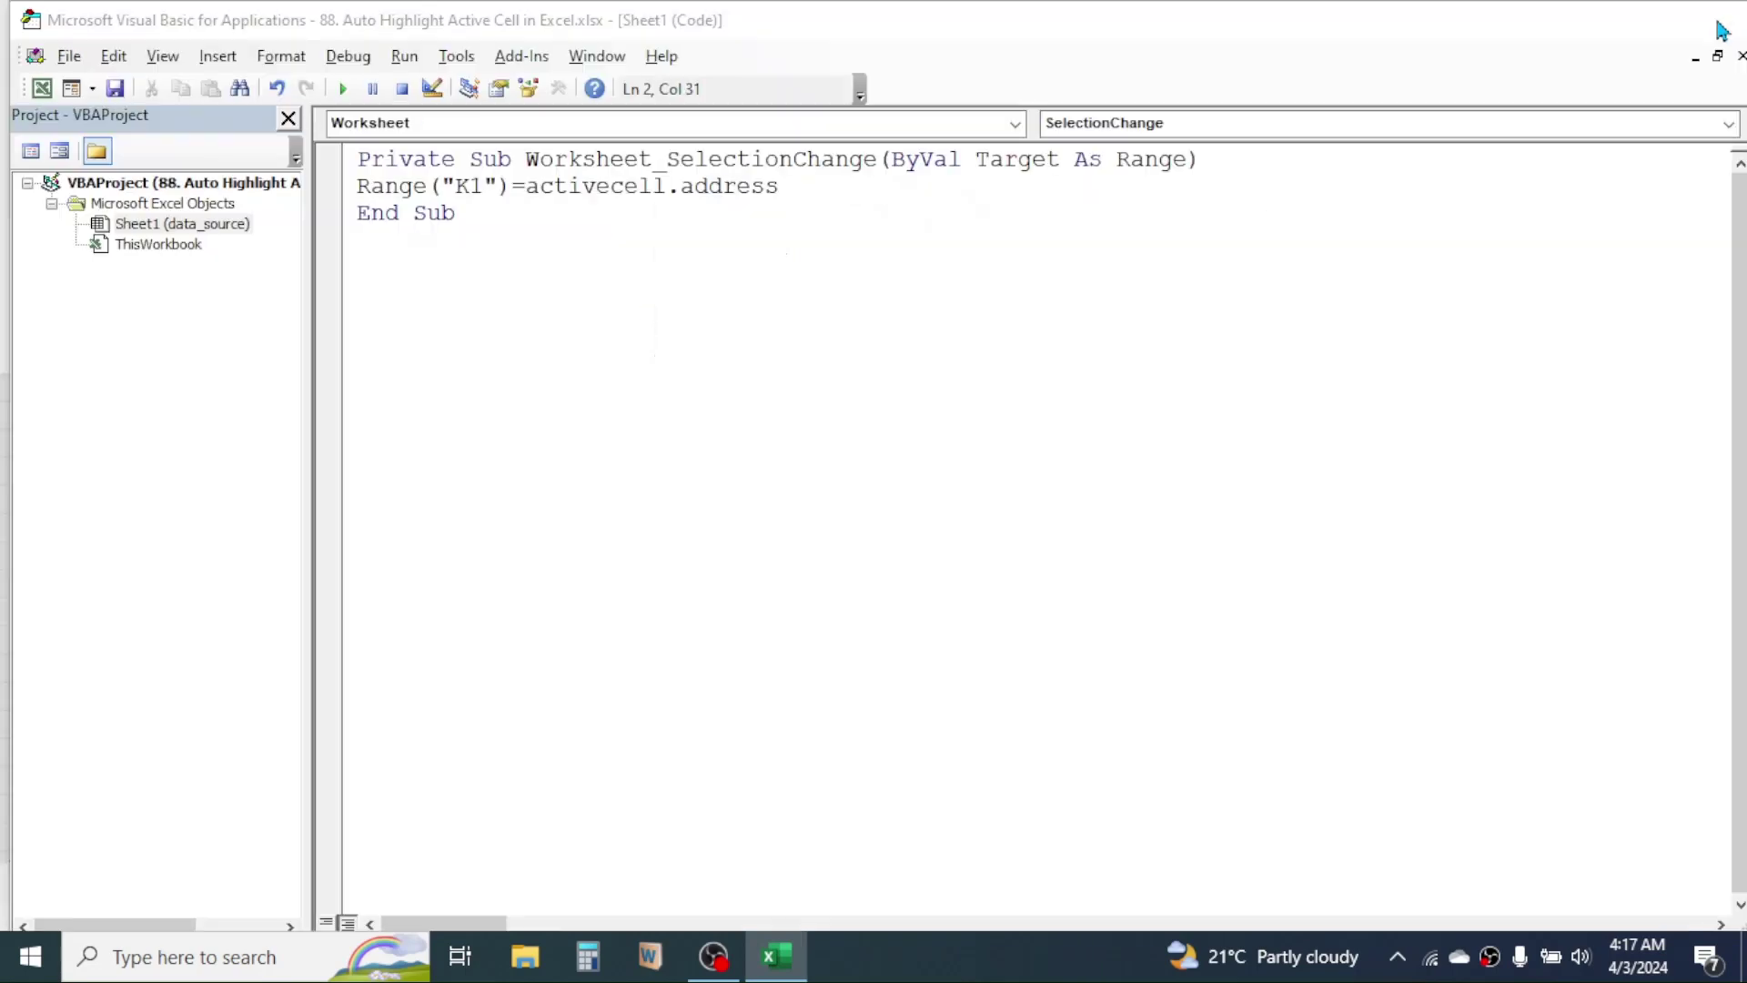
# - Select E8, F8, C8, B10, a Sales Value cell, C12 and C7, confirming each turns green
pyautogui.click(728, 520)
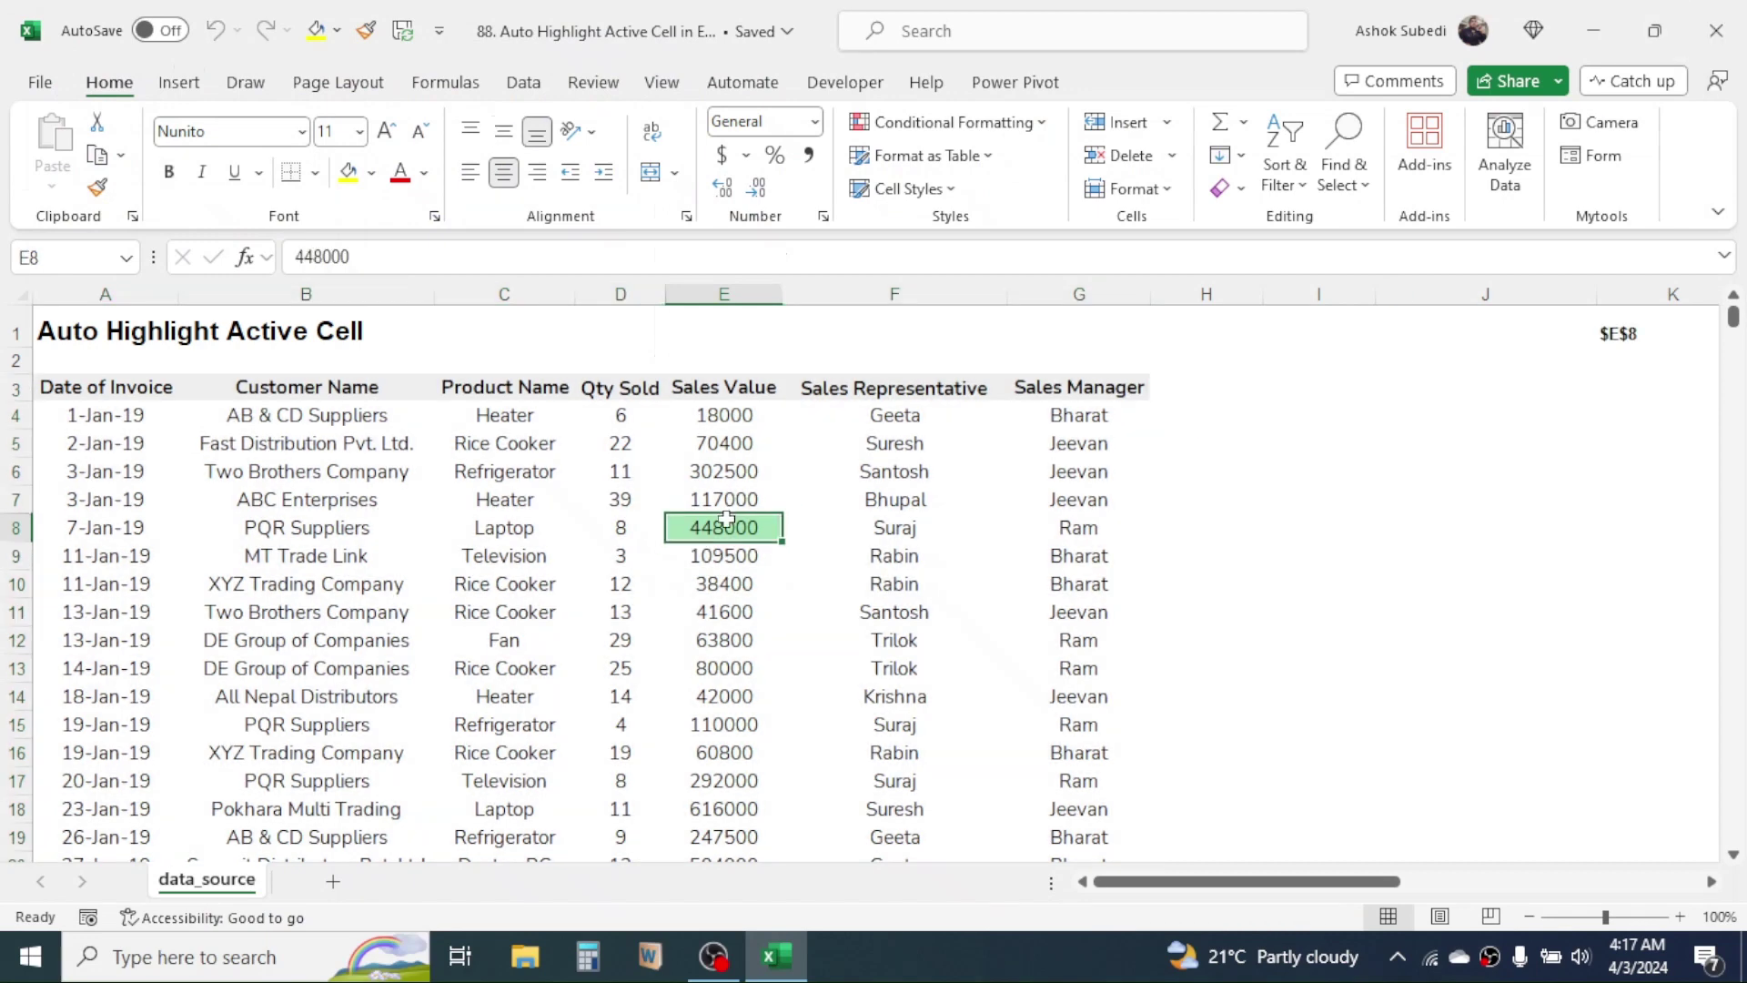
pyautogui.click(880, 528)
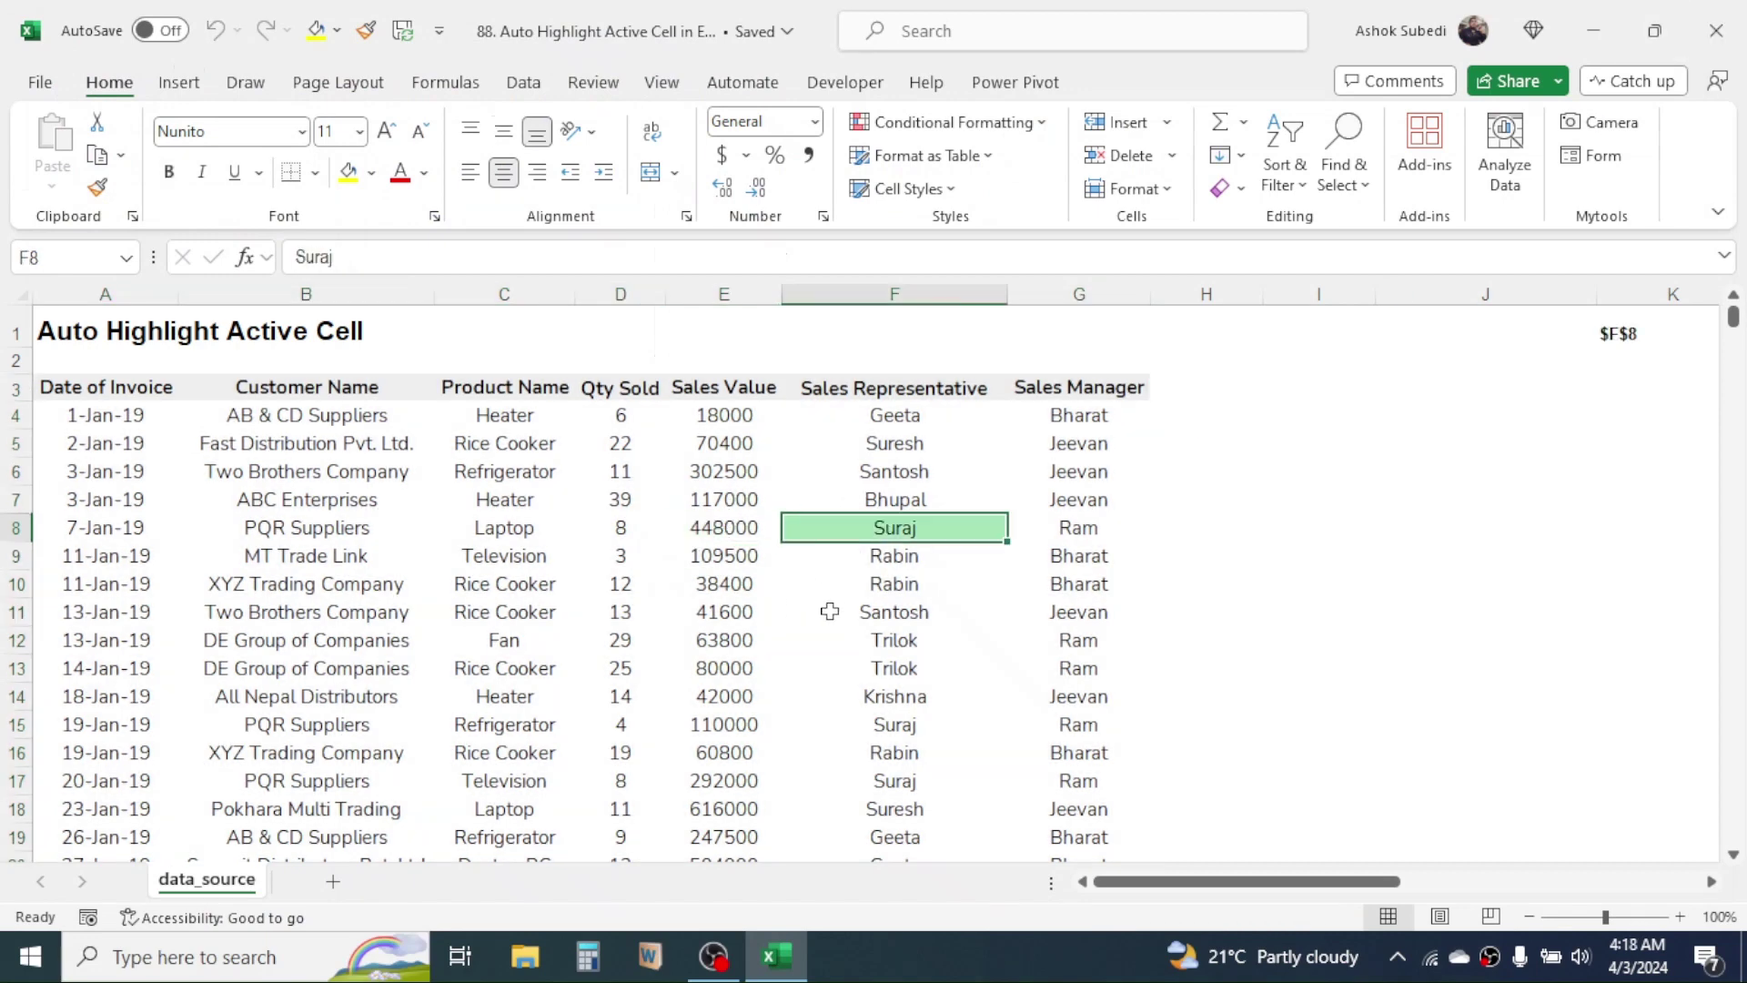
pyautogui.click(554, 534)
pyautogui.click(336, 572)
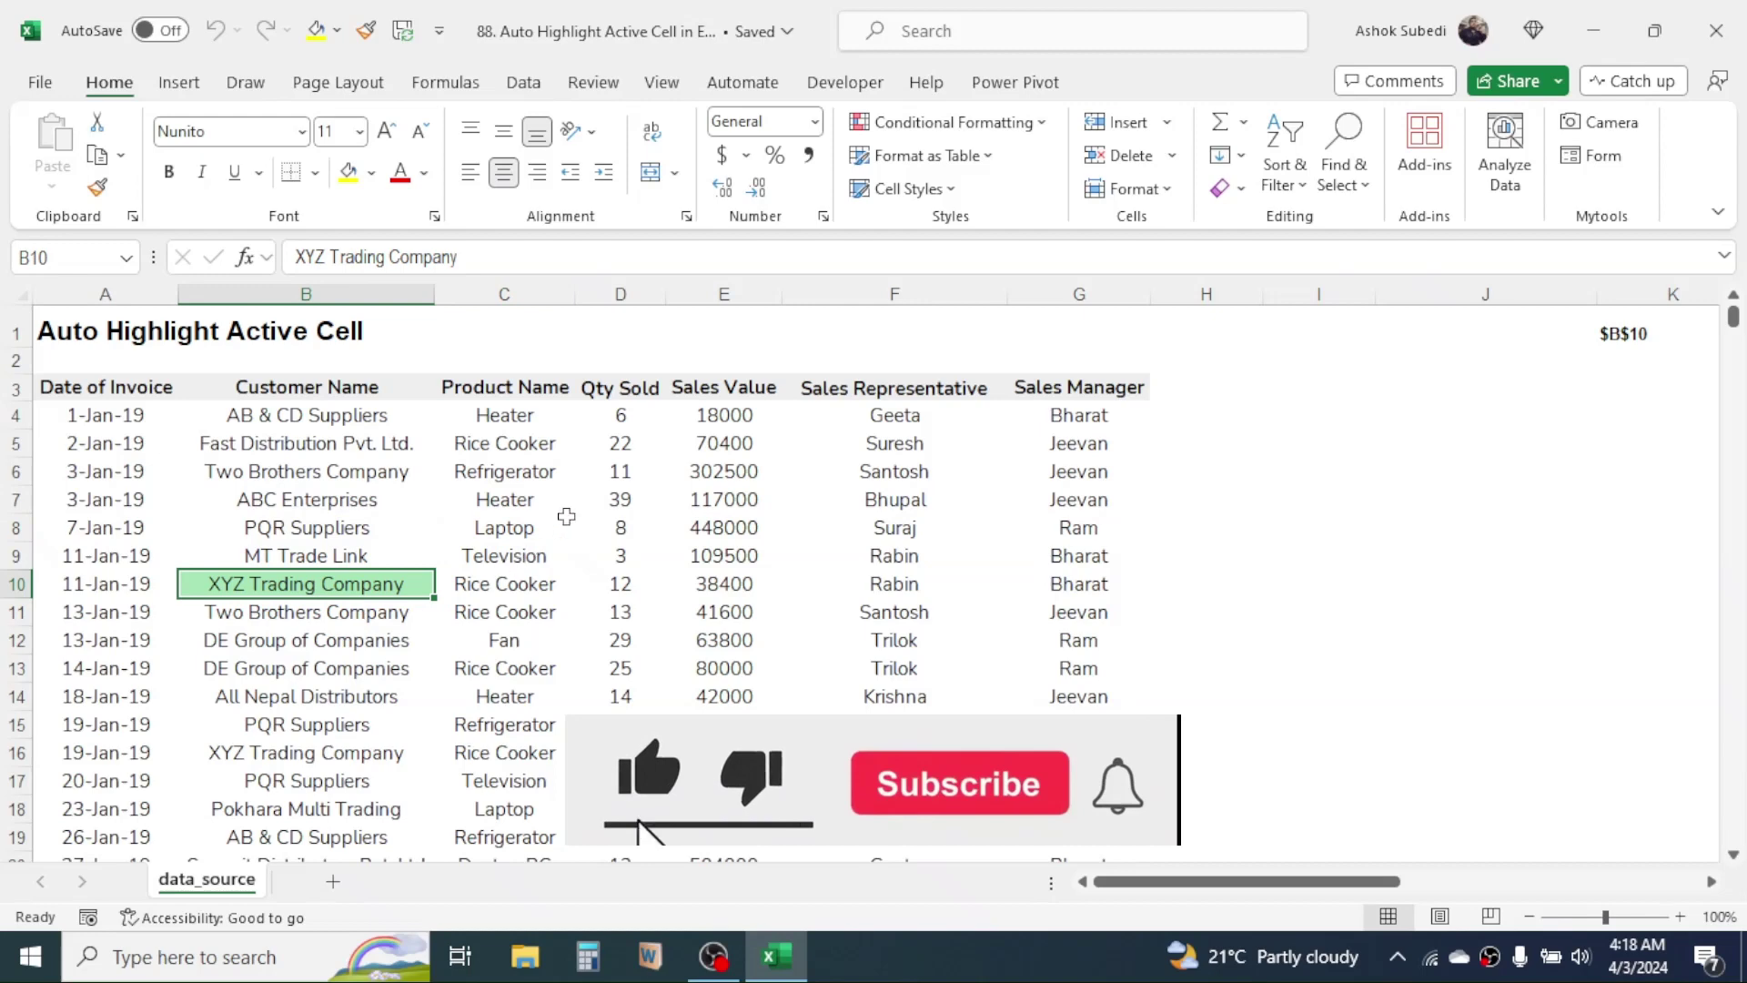
pyautogui.click(680, 498)
pyautogui.click(559, 634)
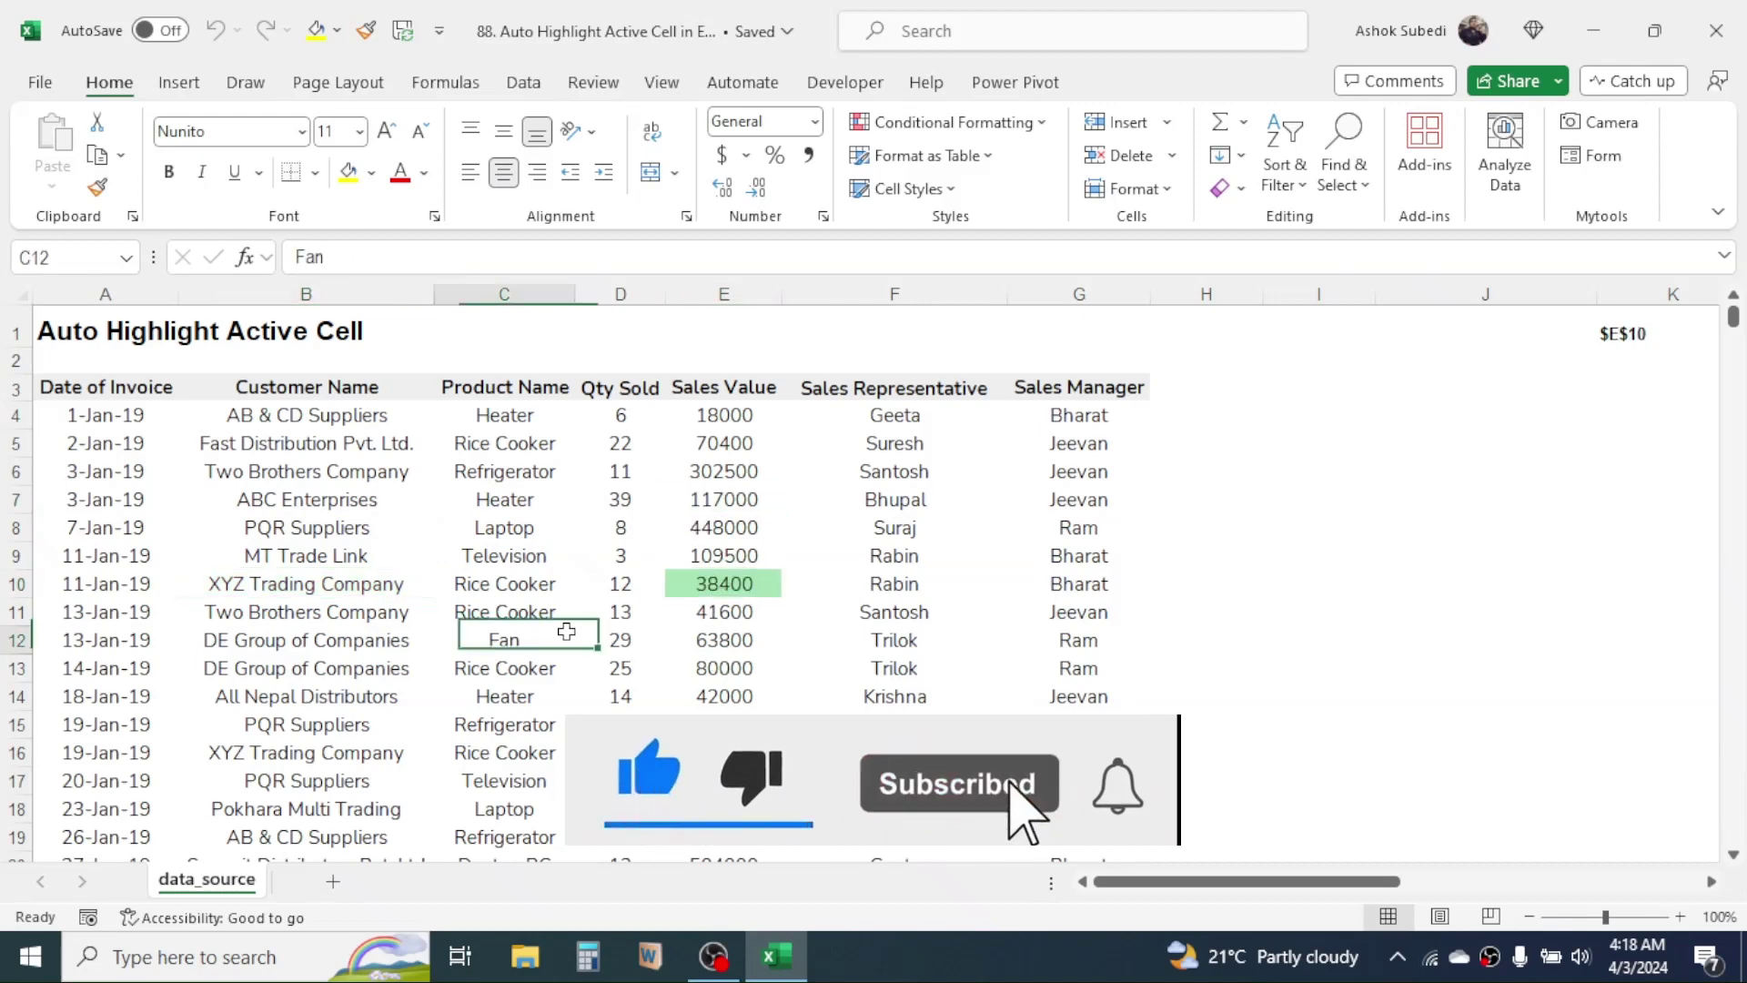
pyautogui.click(510, 508)
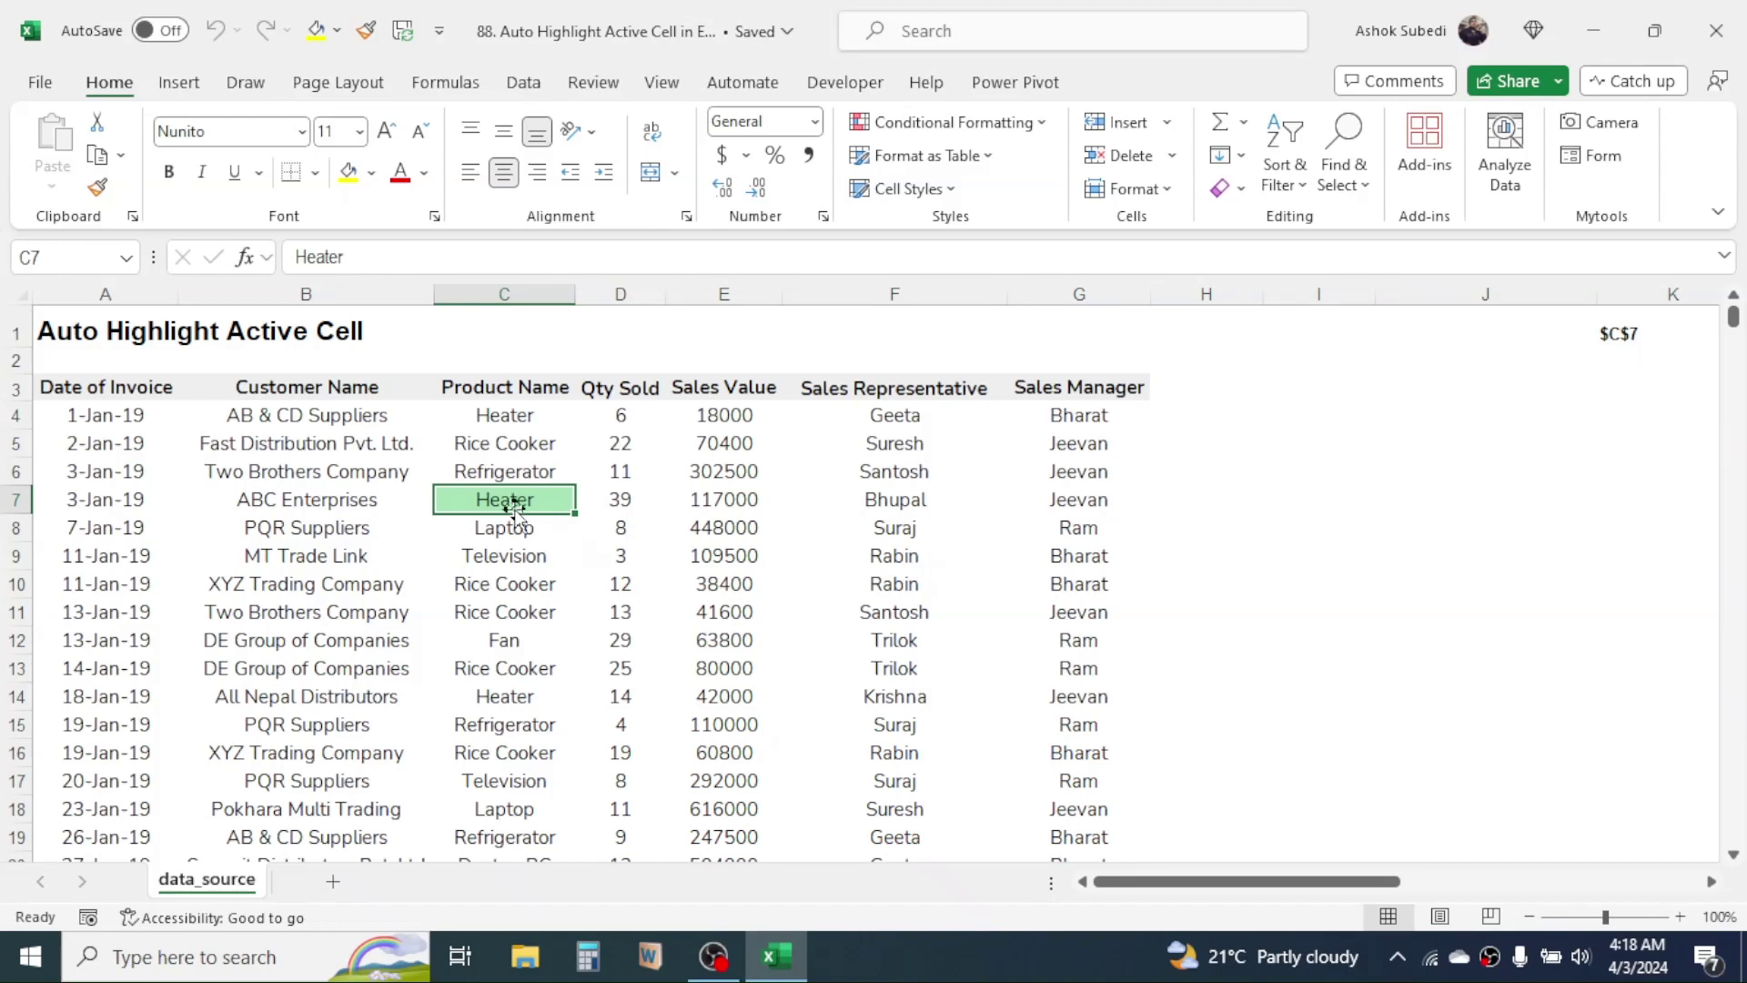
# - Save the workbook as an Excel Macro-Enabled Workbook (*.xlsm), then minimize Excel
pyautogui.click(36, 84)
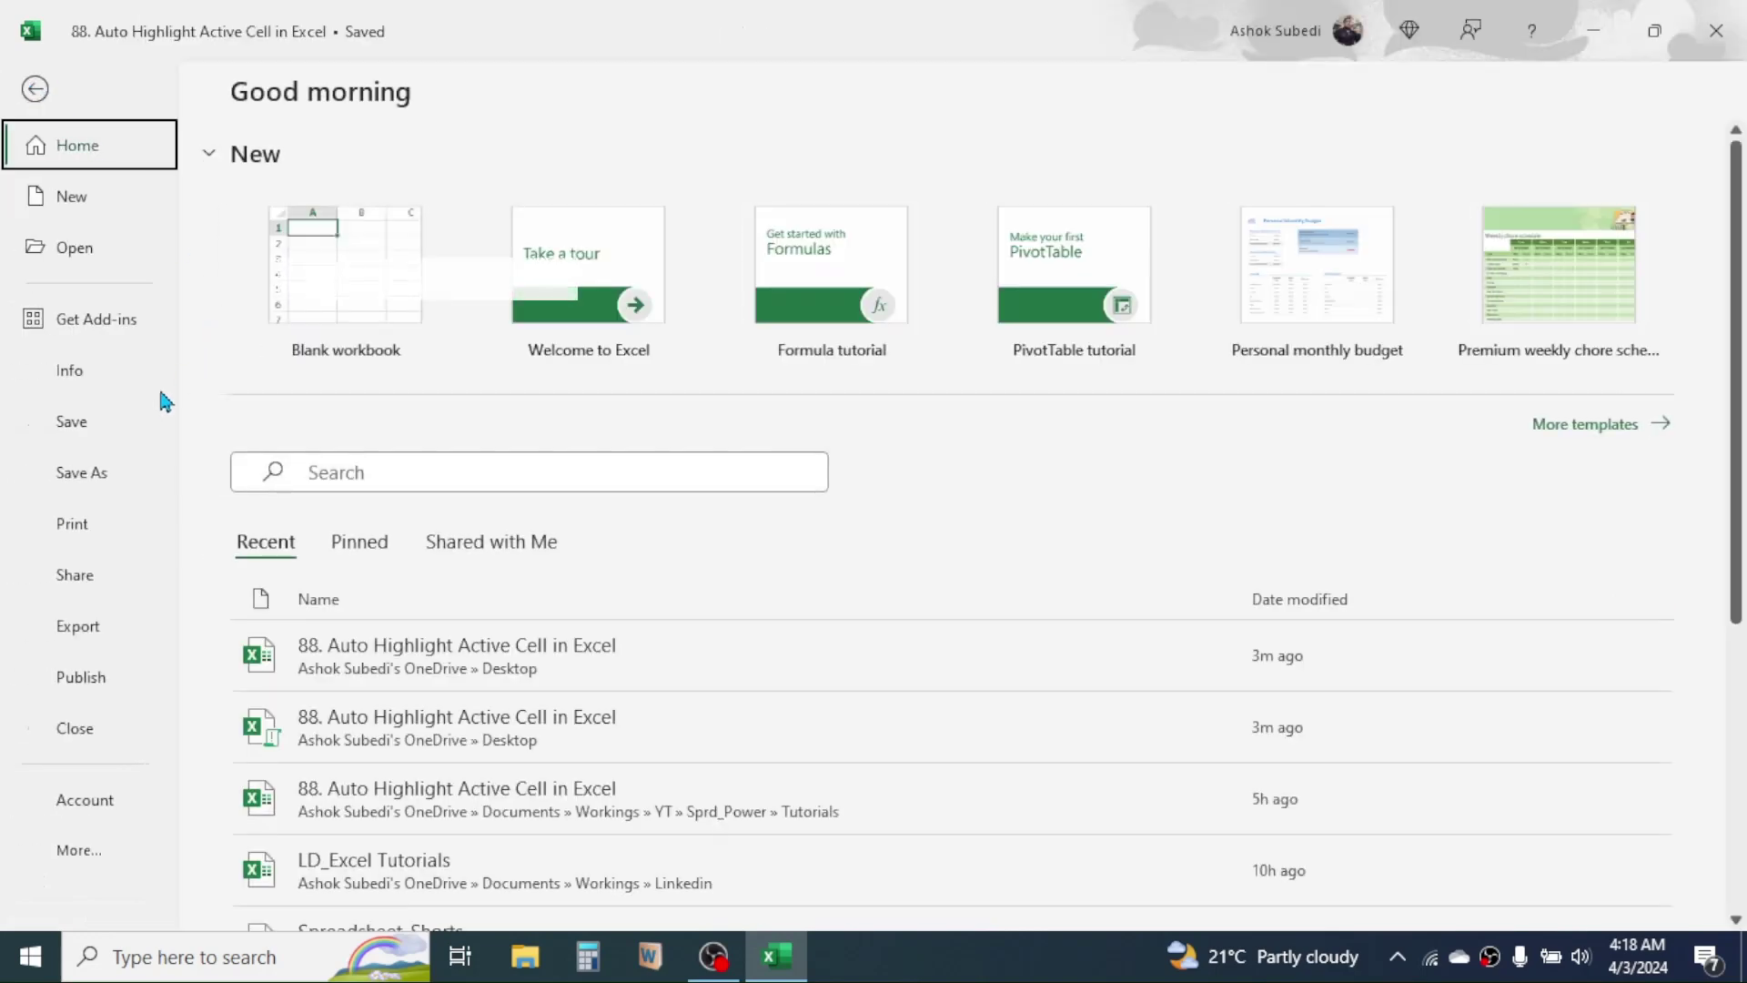
pyautogui.click(71, 477)
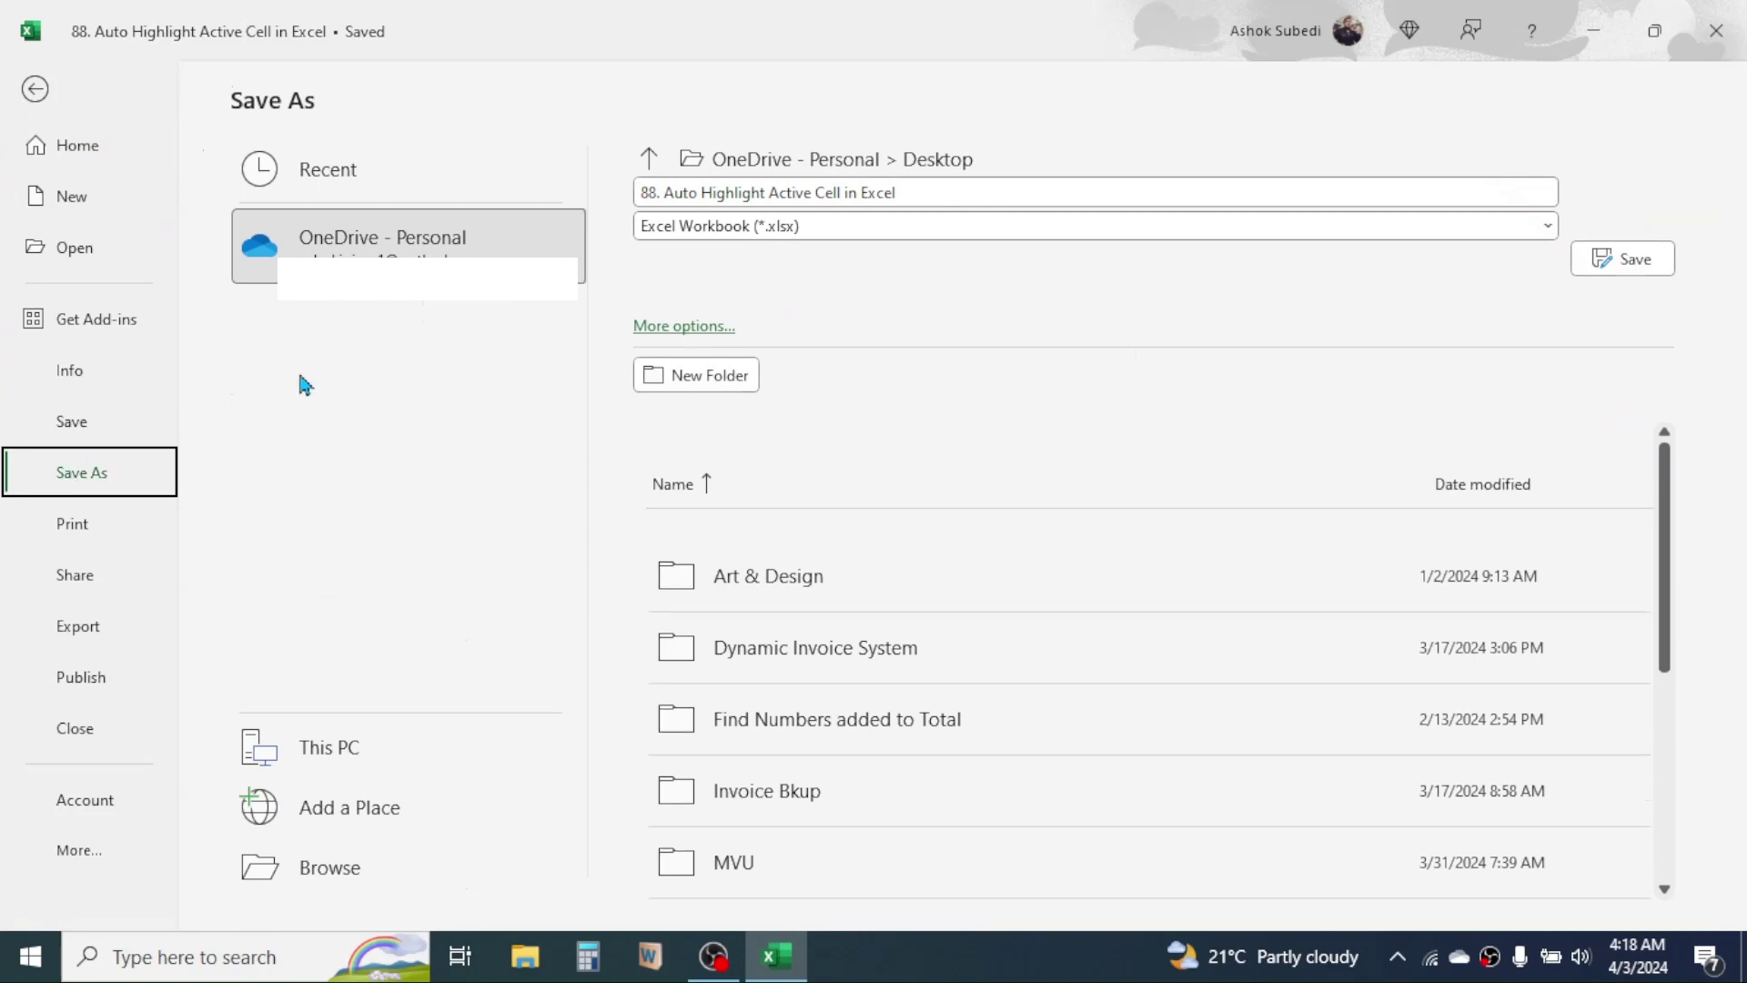
pyautogui.click(743, 239)
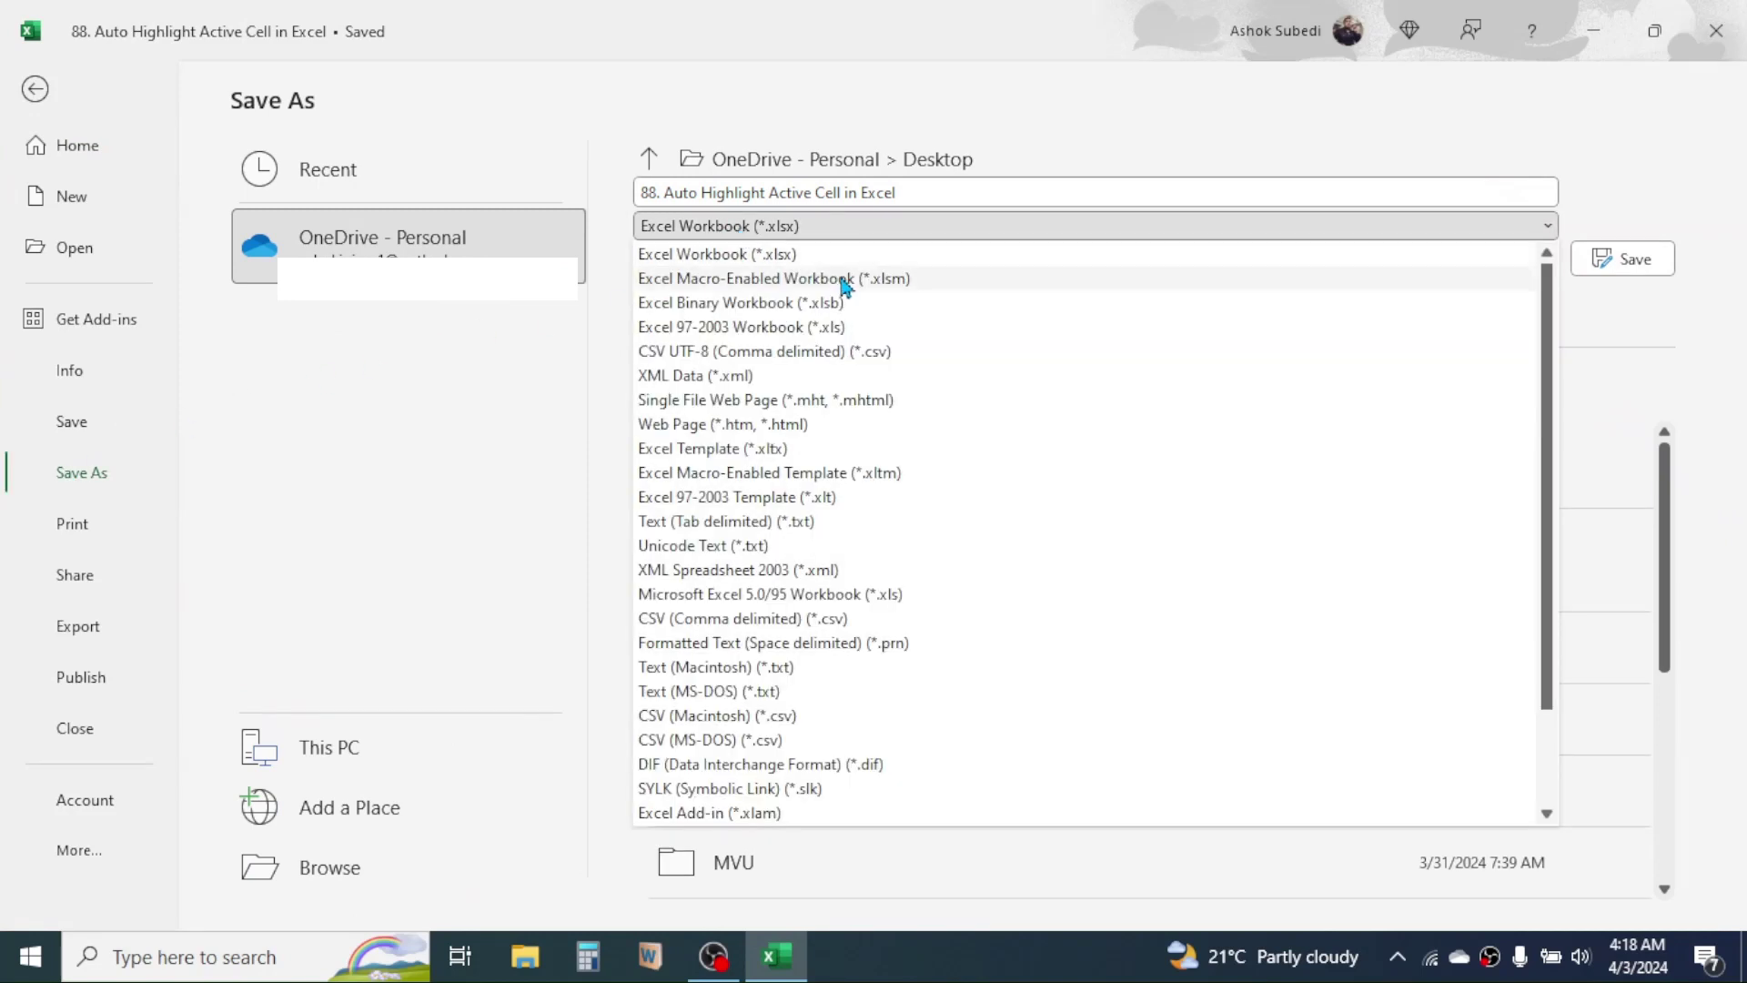
pyautogui.click(780, 280)
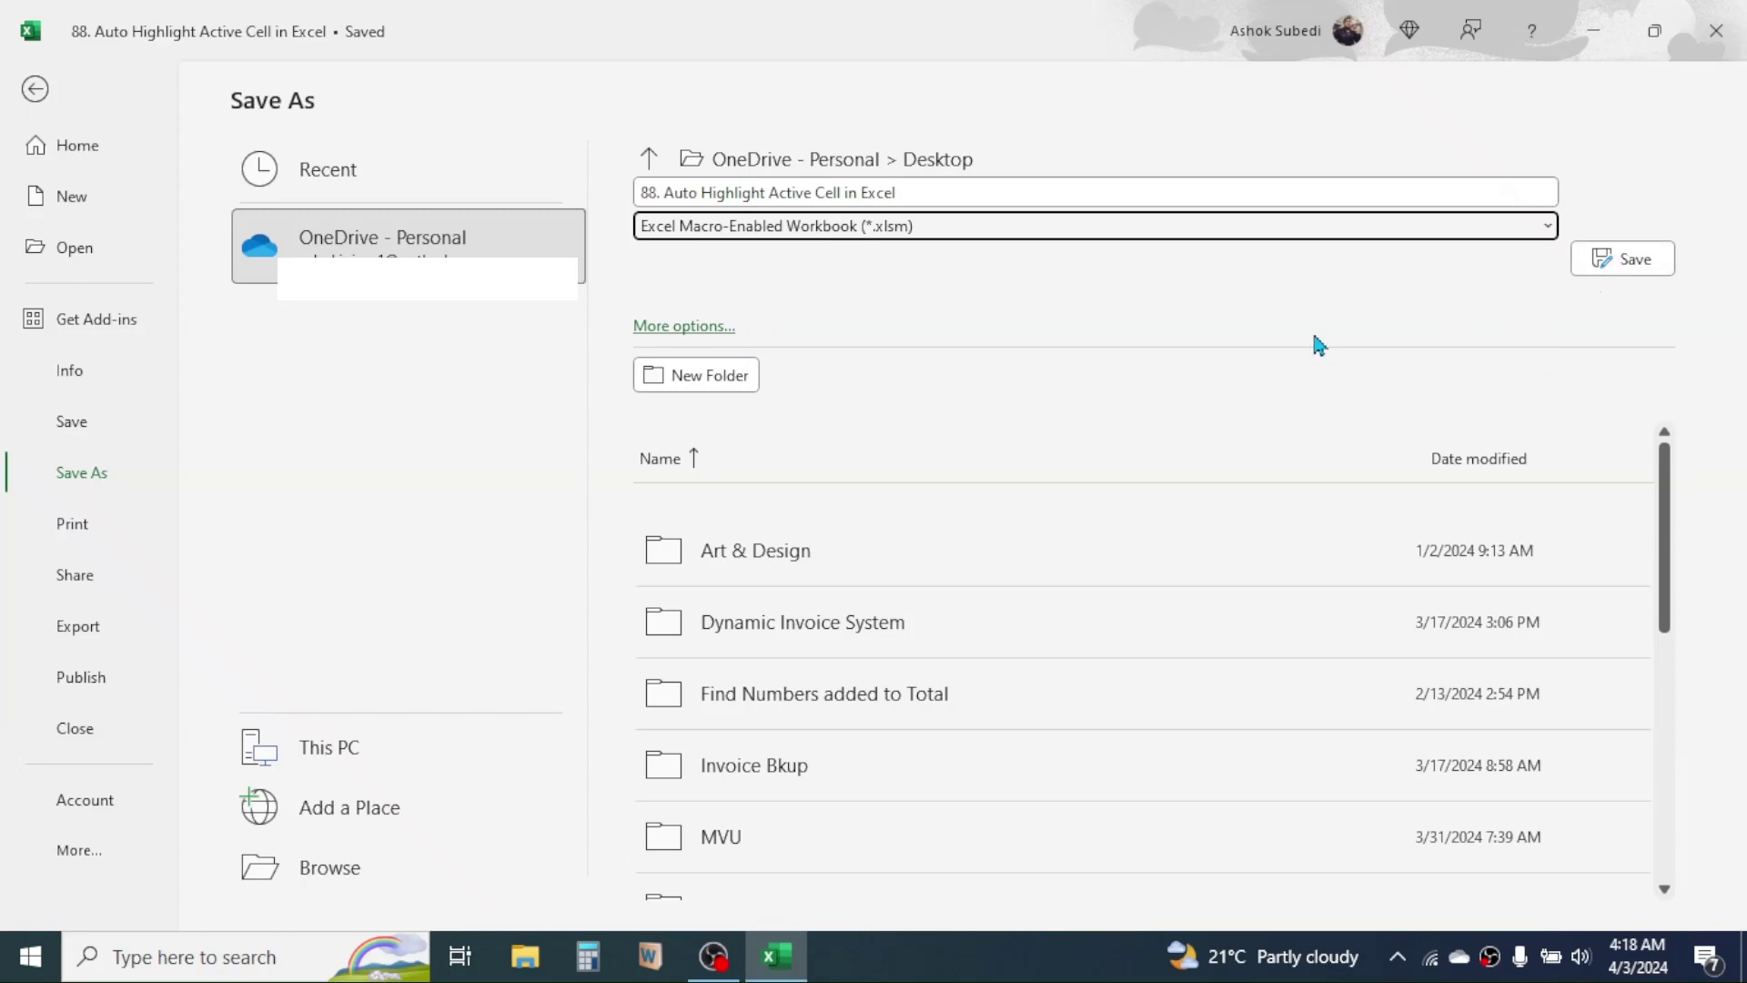
pyautogui.click(1589, 45)
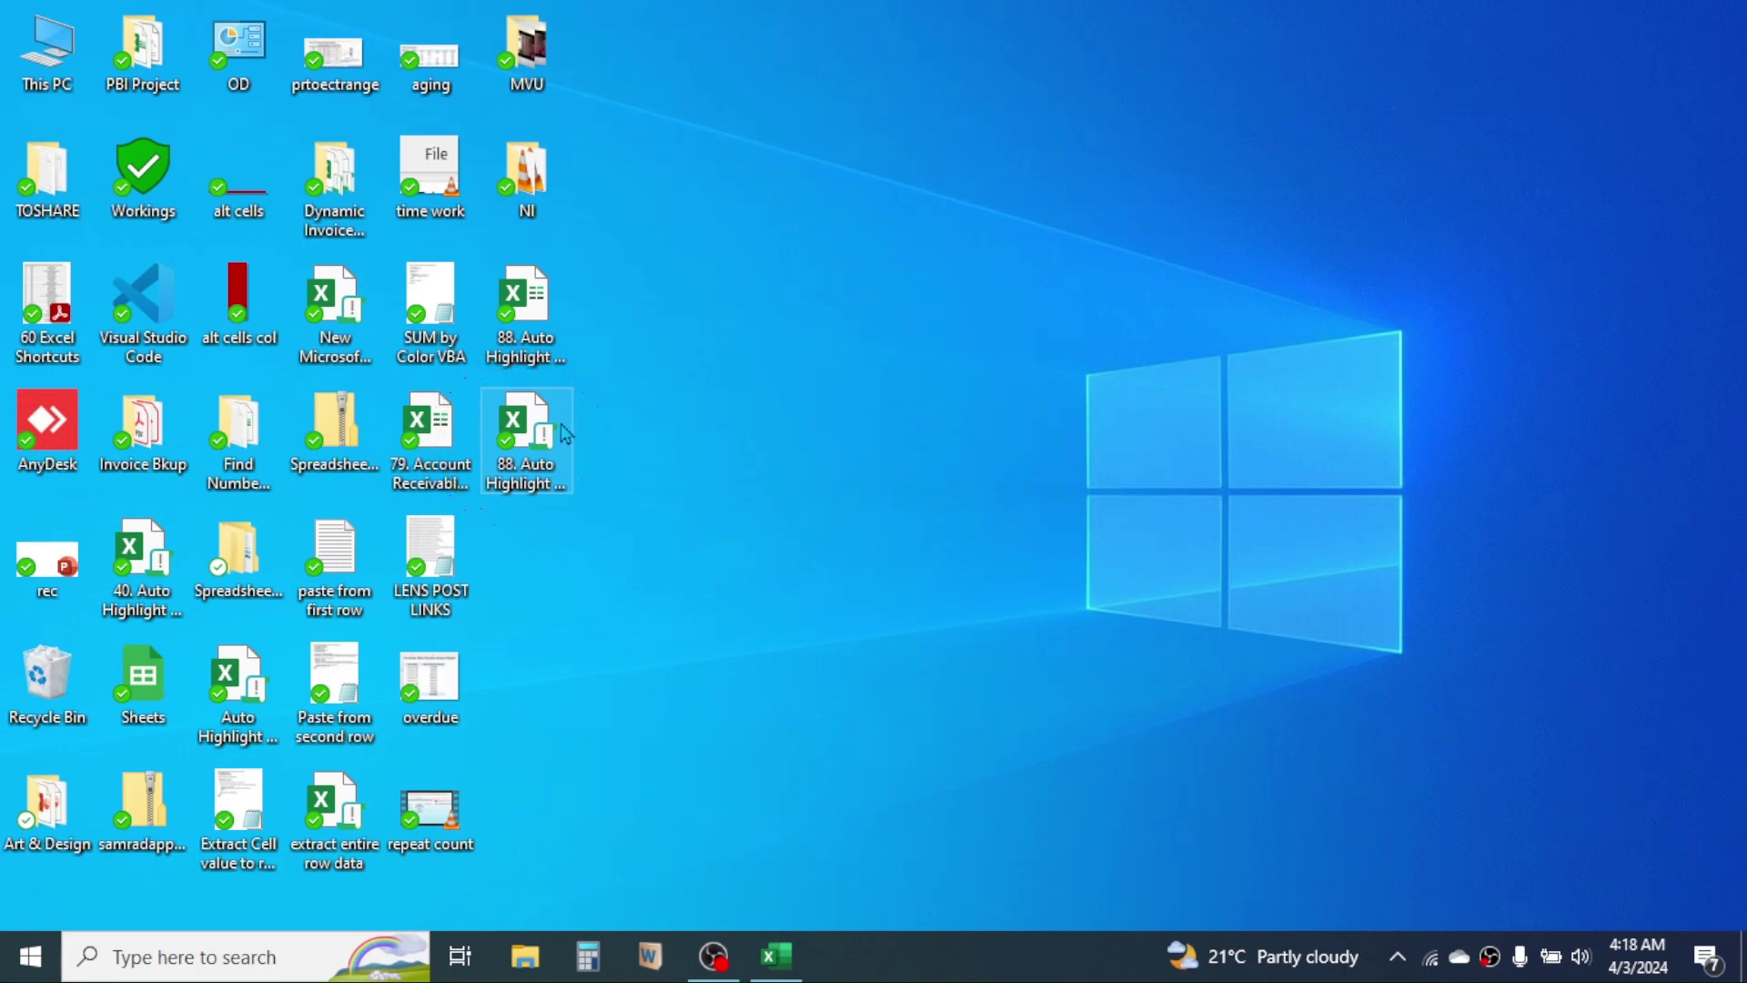
# - Return to the worksheet and select E8, then D11, which turns green with K1 showing $D$11
pyautogui.hotkey('alt', 'Tab')
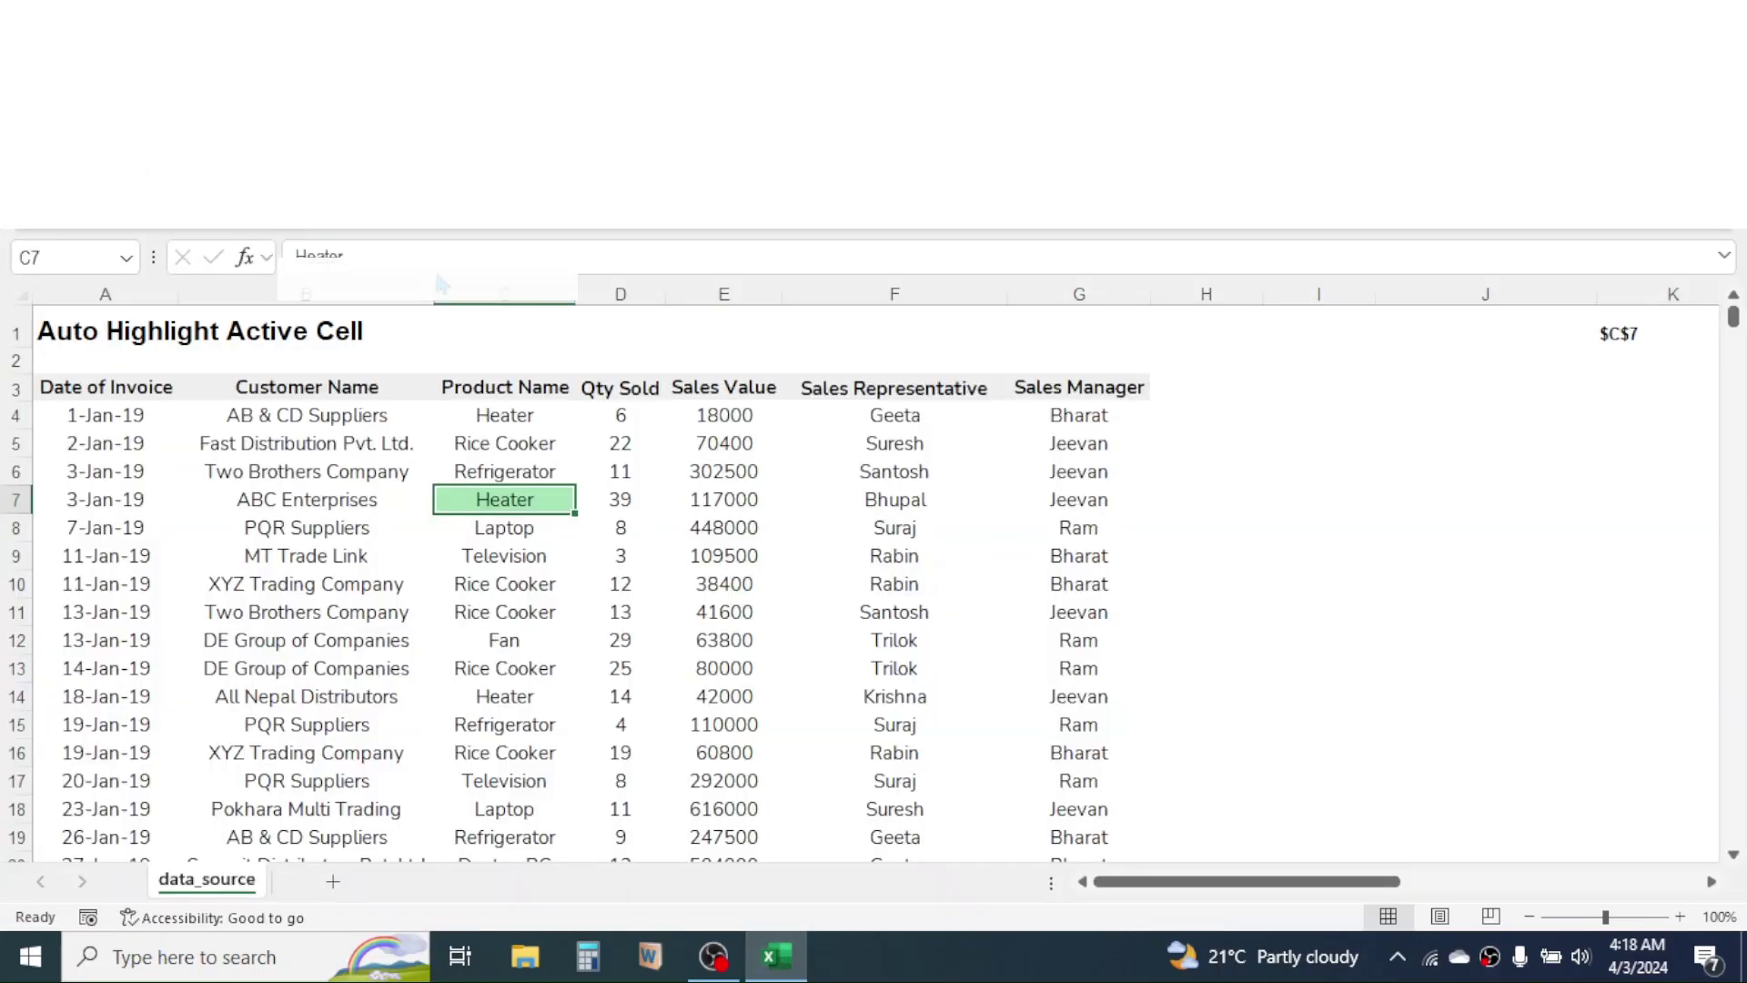
pyautogui.click(37, 89)
pyautogui.click(776, 524)
pyautogui.click(617, 611)
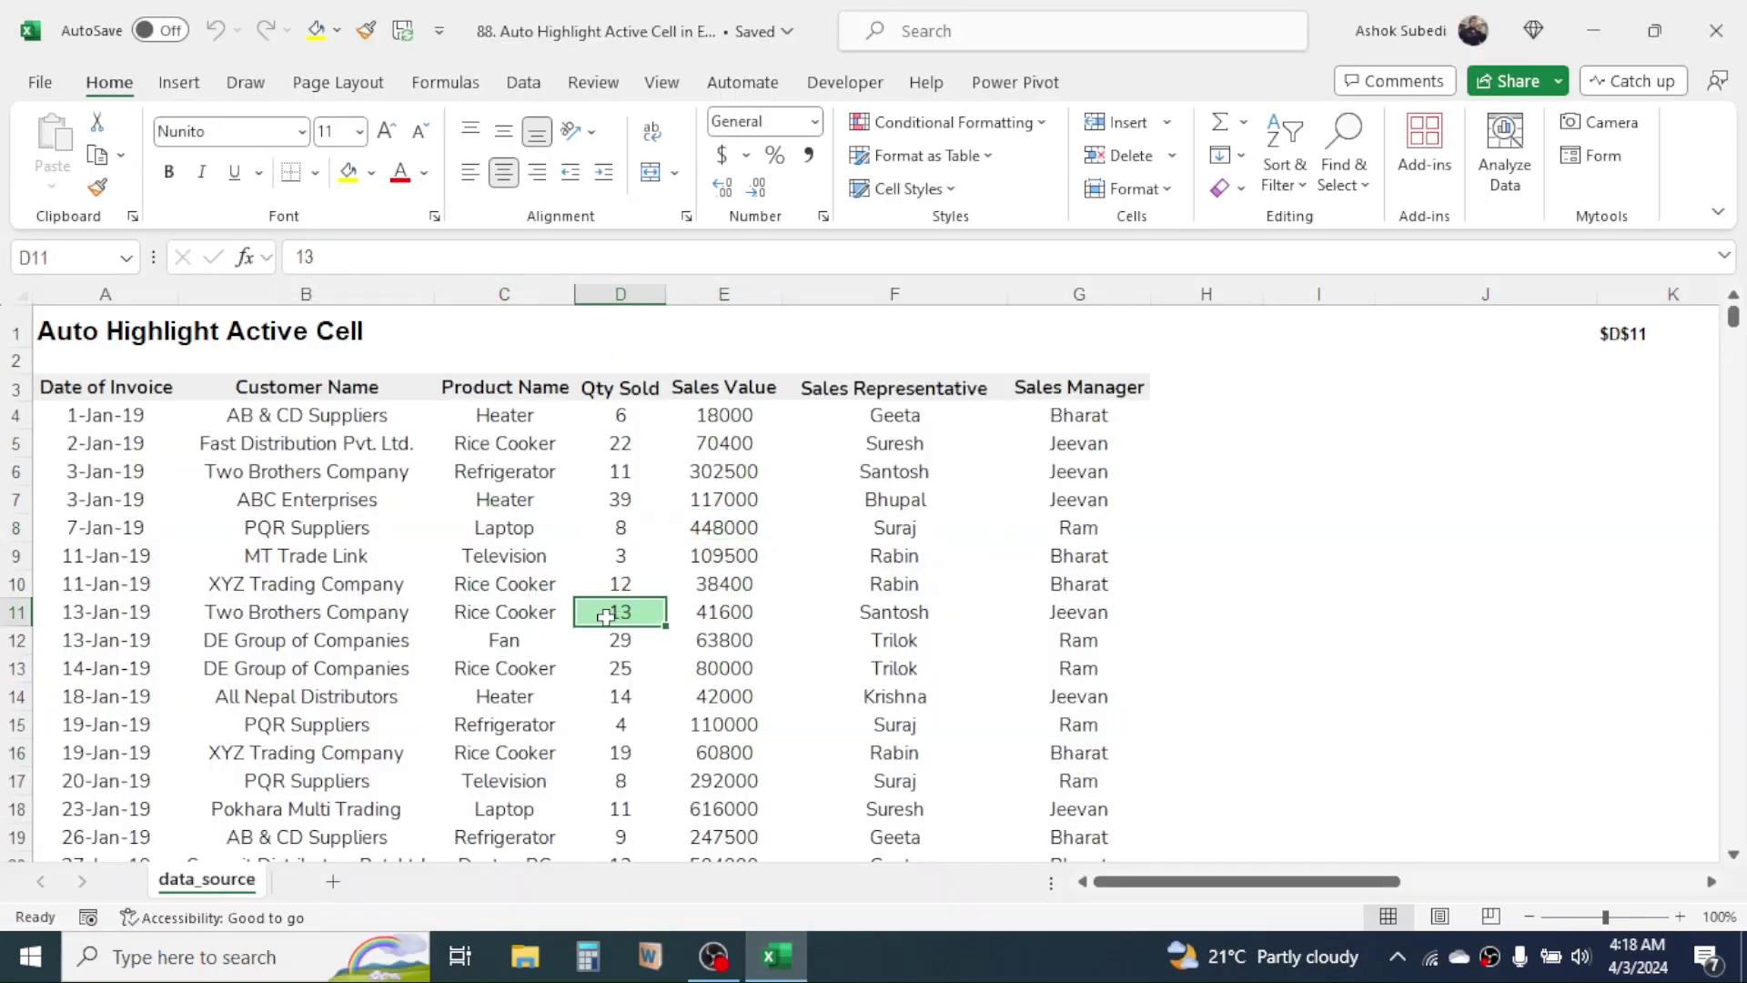